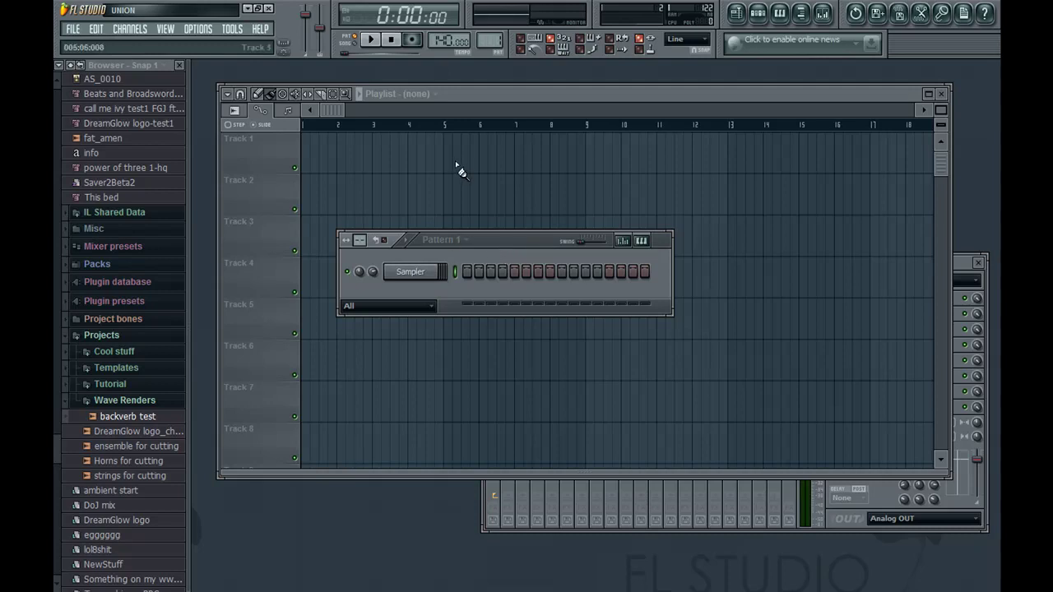
- Insert an Atmosphere synth channel from the Sampler channel's Insert menu
{"action": "key", "text": "F6"}
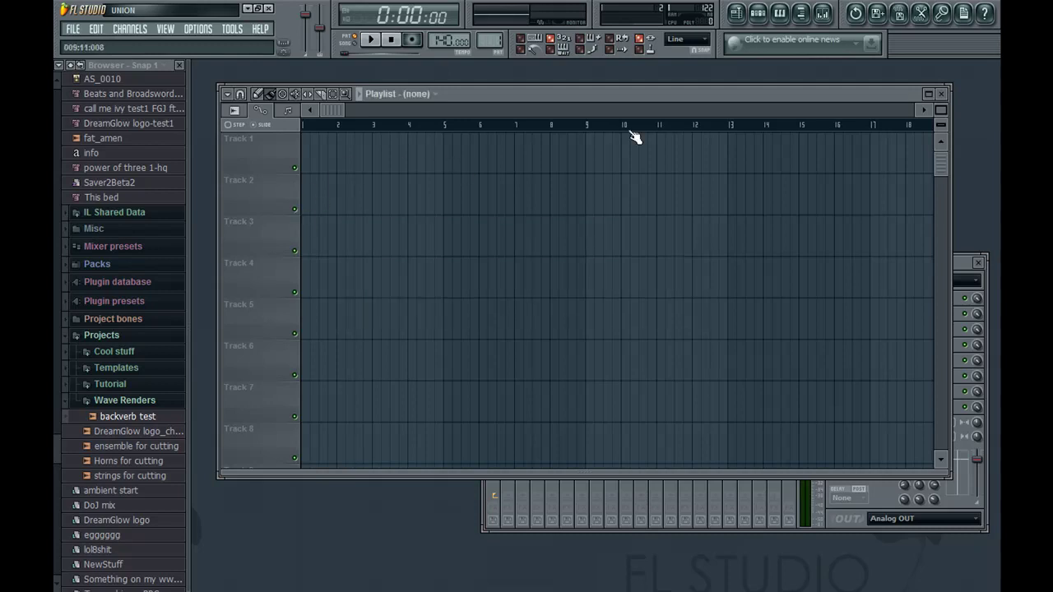
{"action": "left_click", "coordinate": [758, 14]}
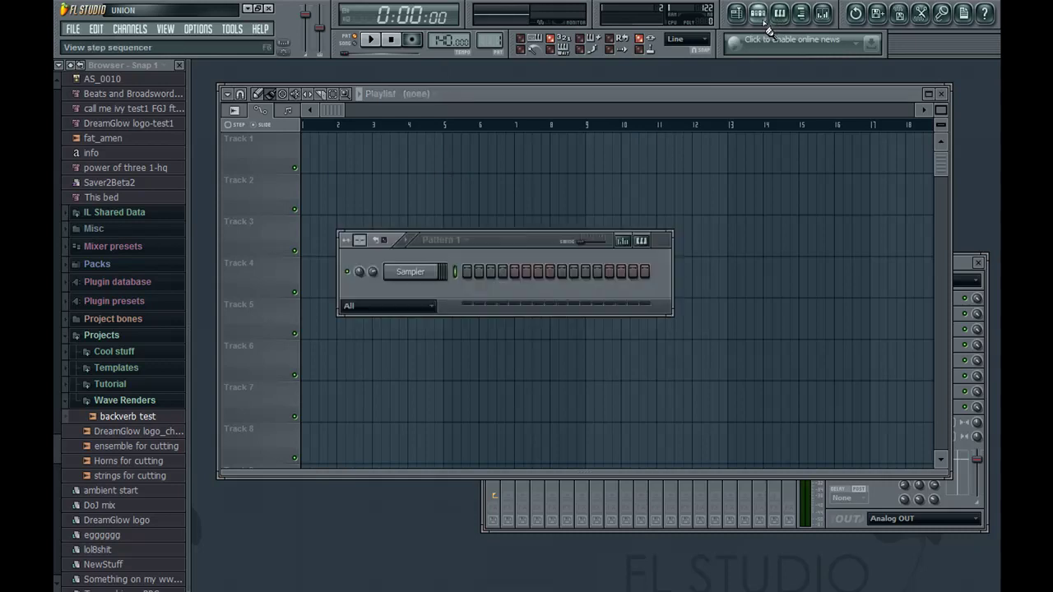
{"action": "right_click", "coordinate": [419, 278]}
{"action": "mouse_move", "coordinate": [507, 424]}
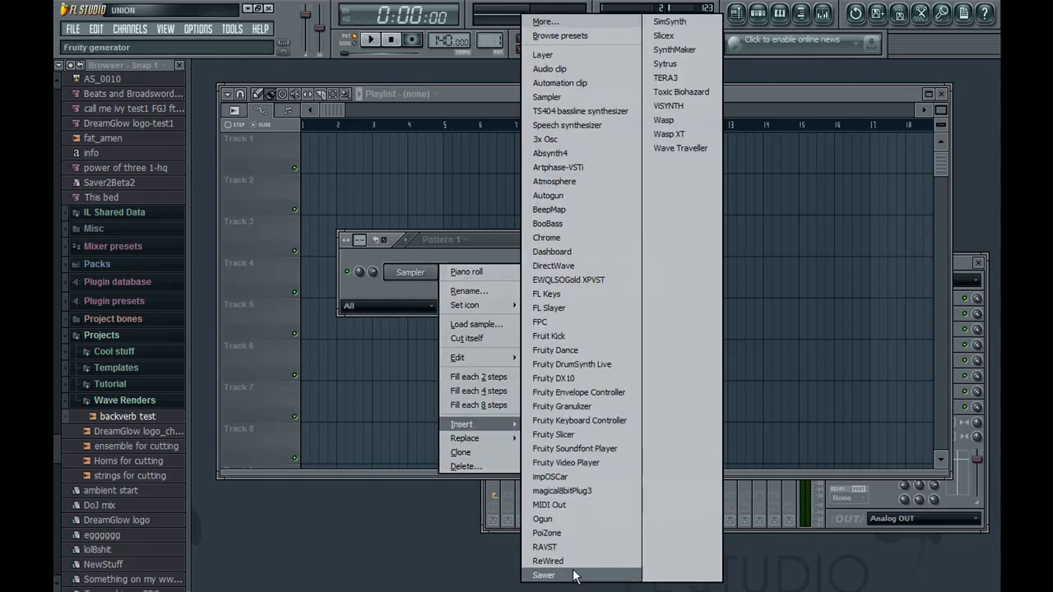
{"action": "left_click", "coordinate": [587, 181]}
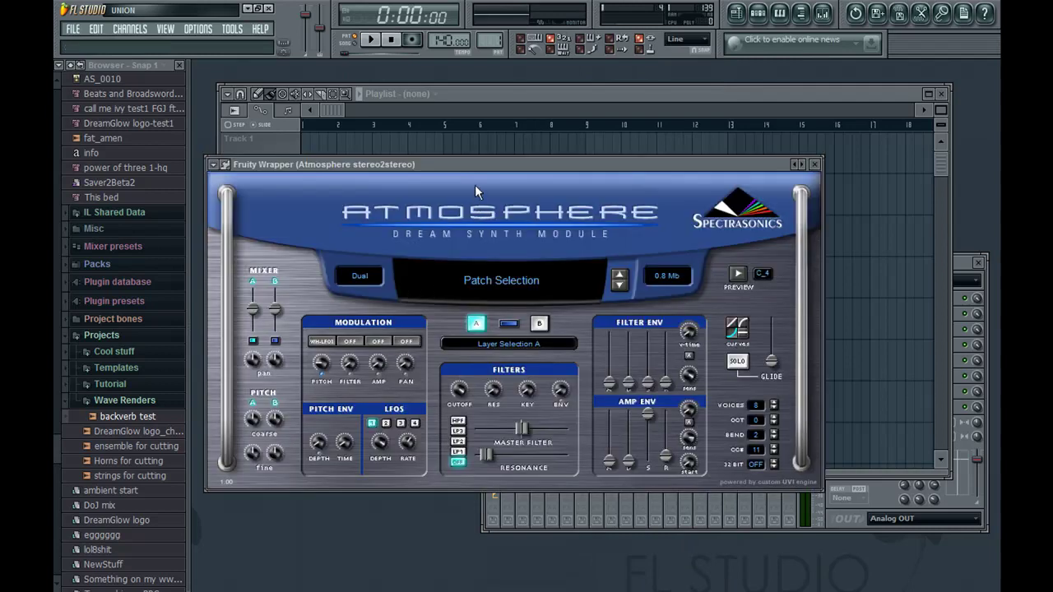
- Move the Atmosphere plugin window down to reveal Pattern 1, leaving channel options unchanged
{"action": "left_click_drag", "start_coordinate": [472, 167], "coordinate": [489, 341]}
{"action": "right_click", "coordinate": [428, 271]}
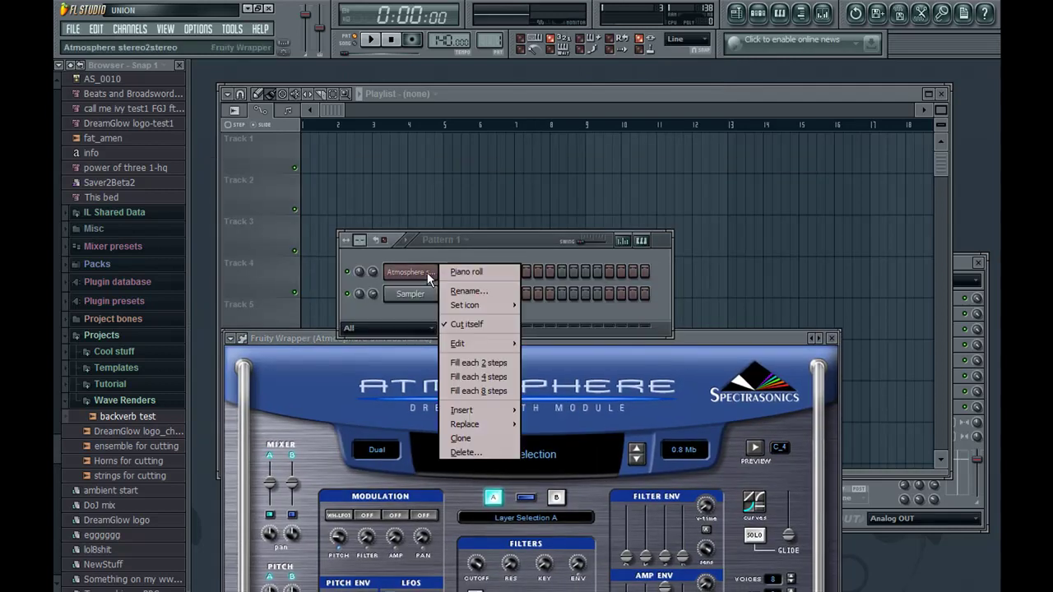
{"action": "mouse_move", "coordinate": [473, 410]}
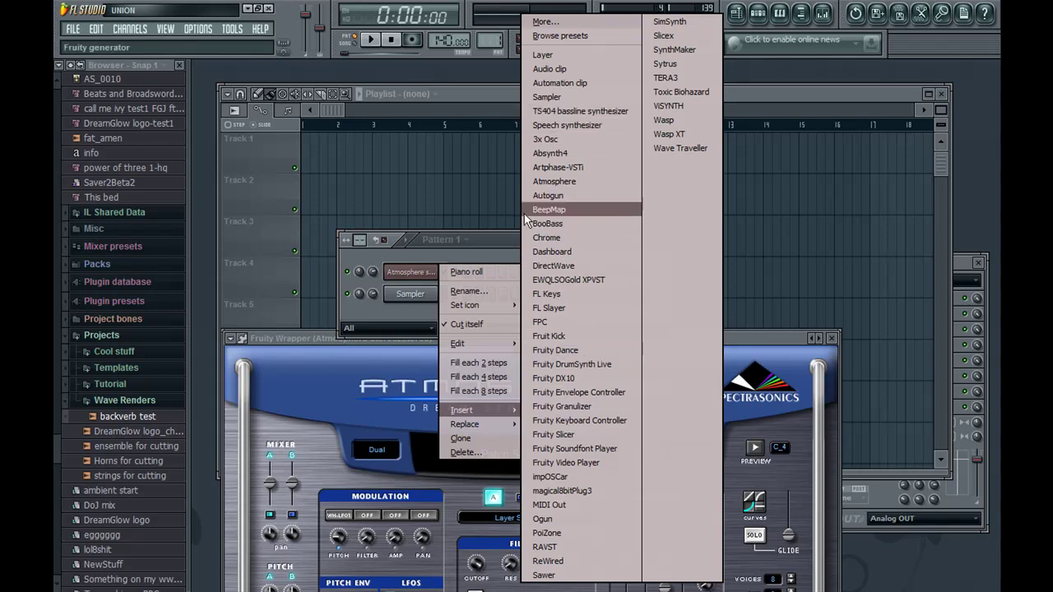
{"action": "left_click", "coordinate": [482, 247]}
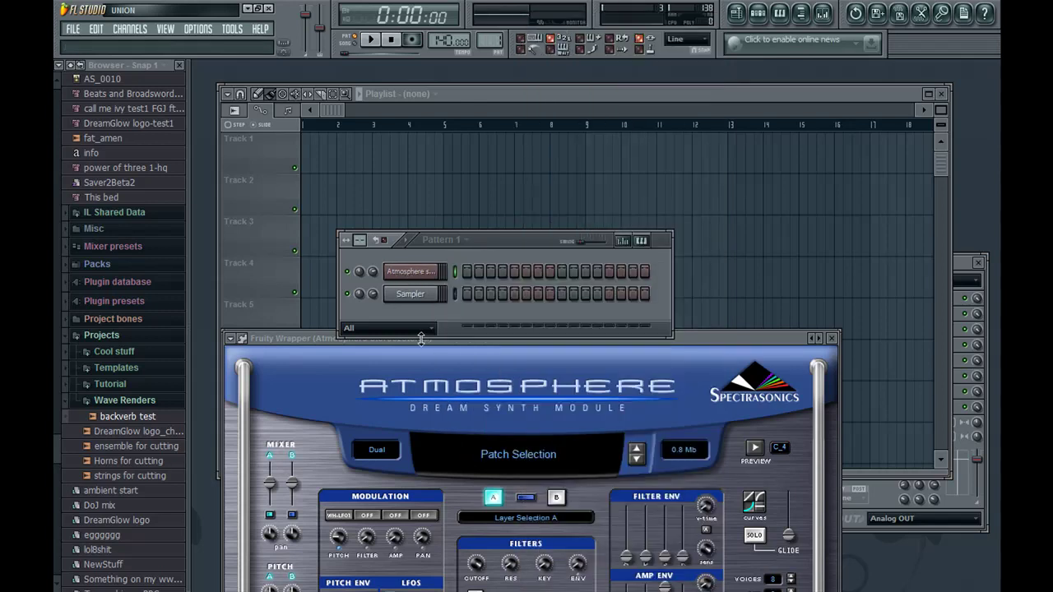
- Load the Pads > Airy Pads > Steam Sines patch into Atmosphere
{"action": "left_click", "coordinate": [445, 345]}
{"action": "left_click_drag", "start_coordinate": [445, 345], "coordinate": [531, 159]}
{"action": "left_click", "coordinate": [580, 272]}
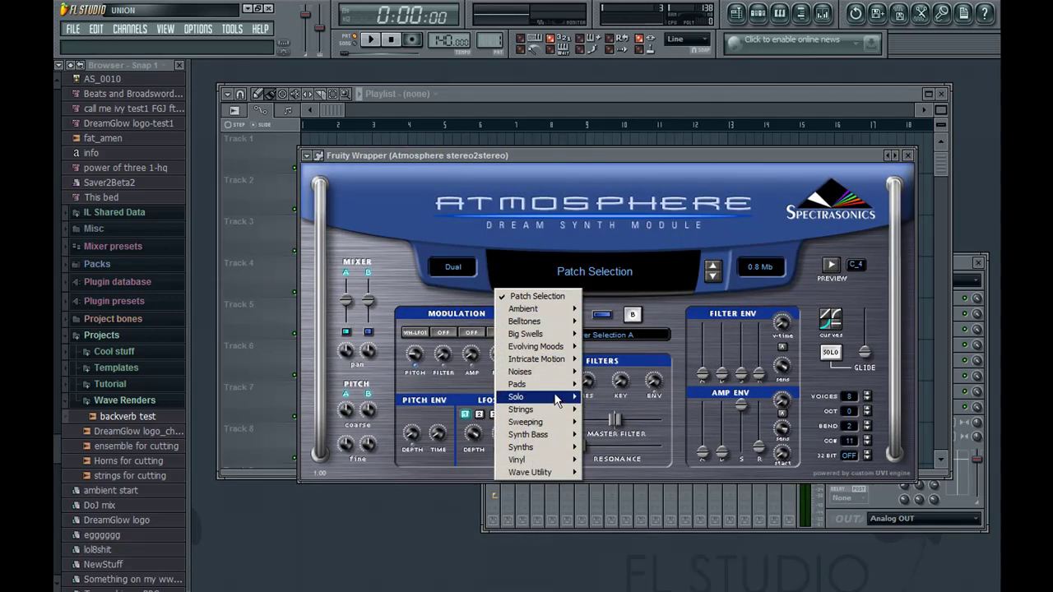
{"action": "mouse_move", "coordinate": [559, 386]}
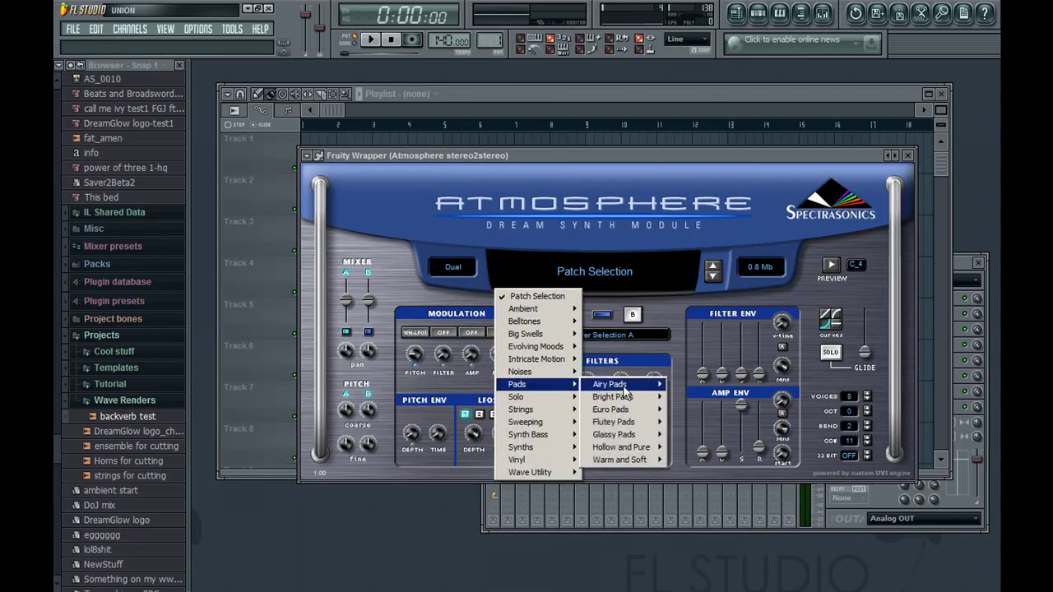
{"action": "mouse_move", "coordinate": [630, 392]}
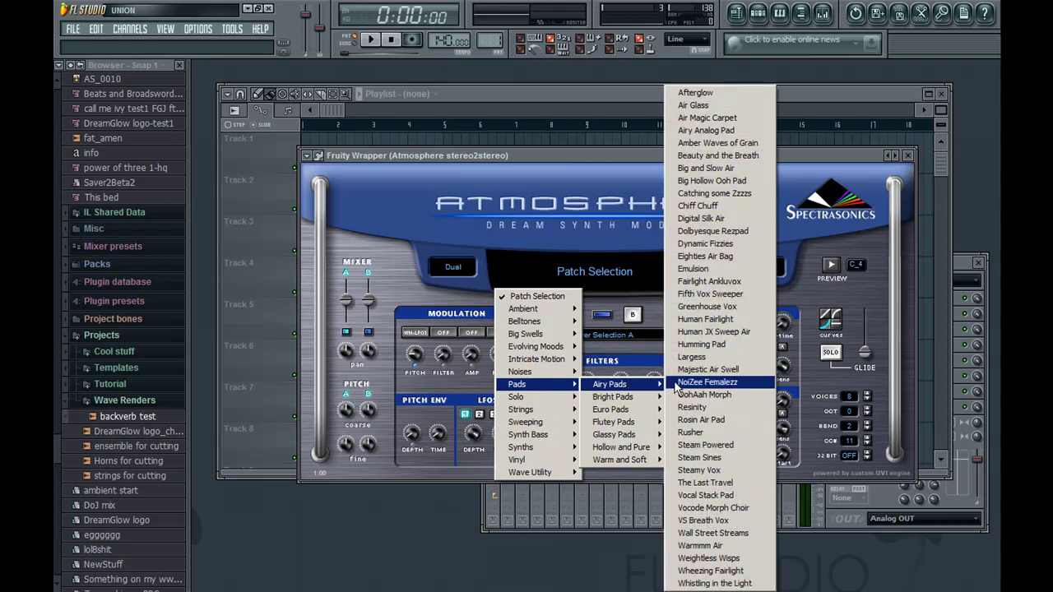
{"action": "left_click", "coordinate": [703, 458]}
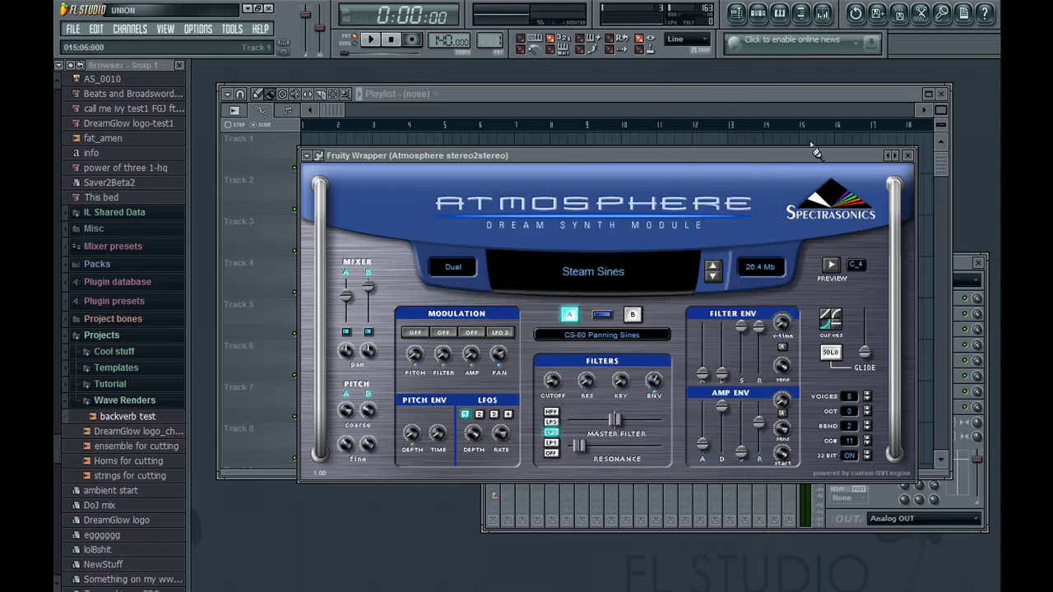
- Audition the Steam Sines patch by playing a few notes on the keyboard
{"action": "key", "text": "n"}
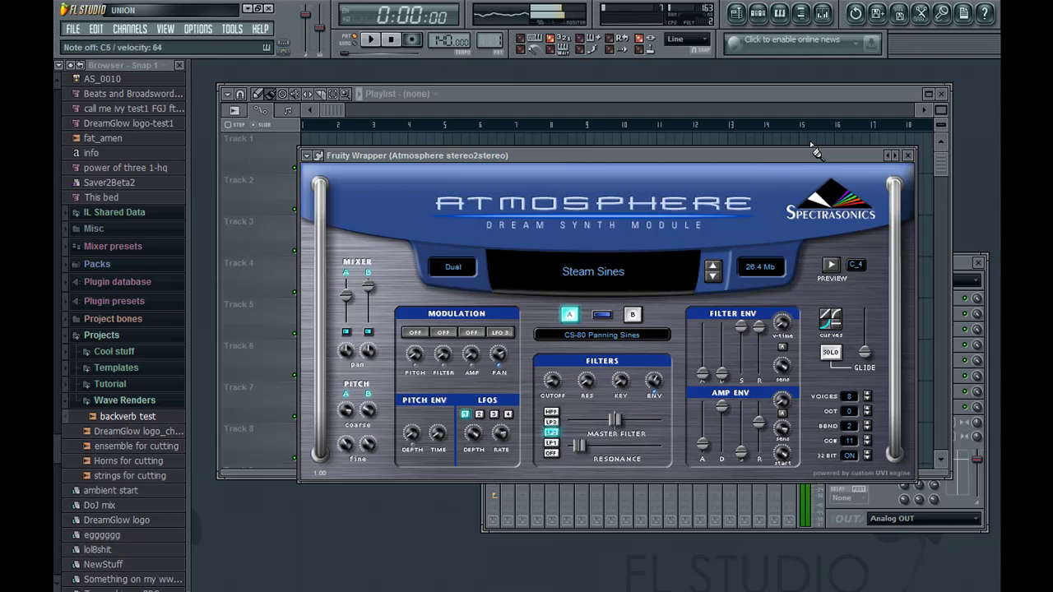
{"action": "key", "text": "t"}
{"action": "key", "text": "x"}
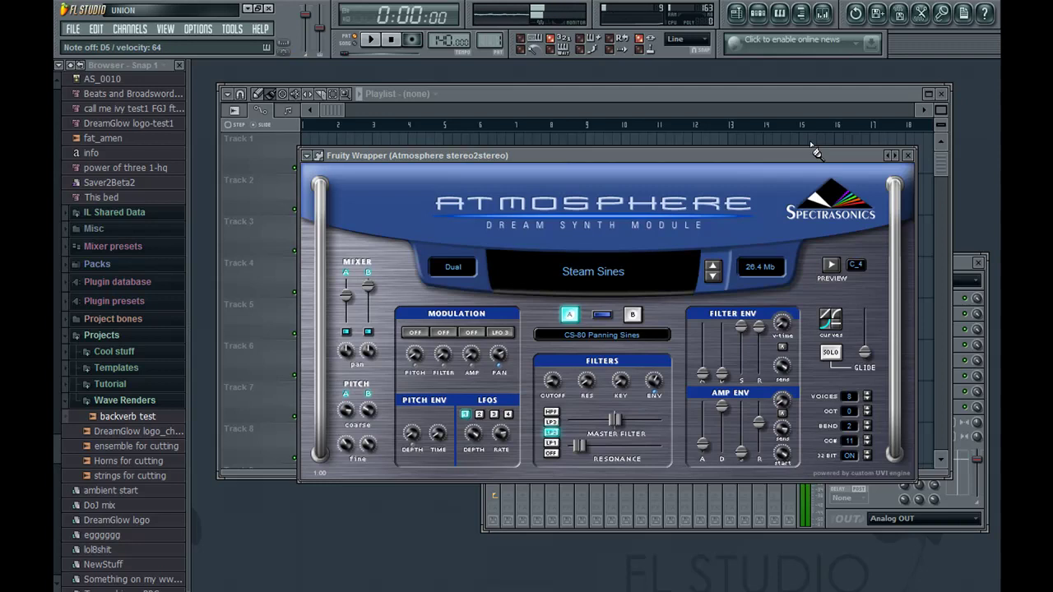
- Close the synth window, record automation and score, and play the melody until stopping
{"action": "left_click", "coordinate": [908, 155]}
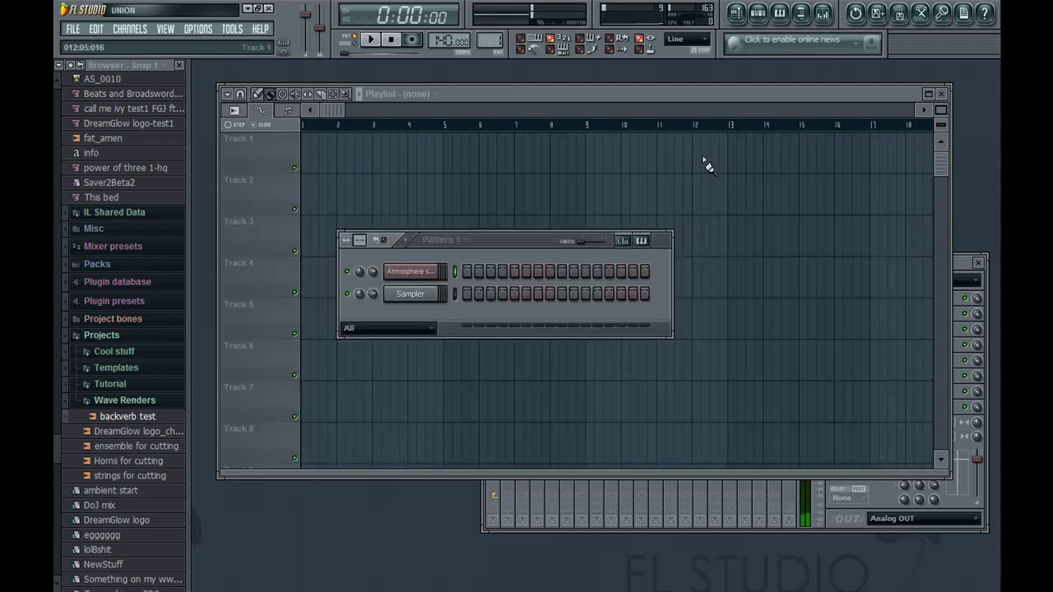
{"action": "left_click", "coordinate": [415, 42]}
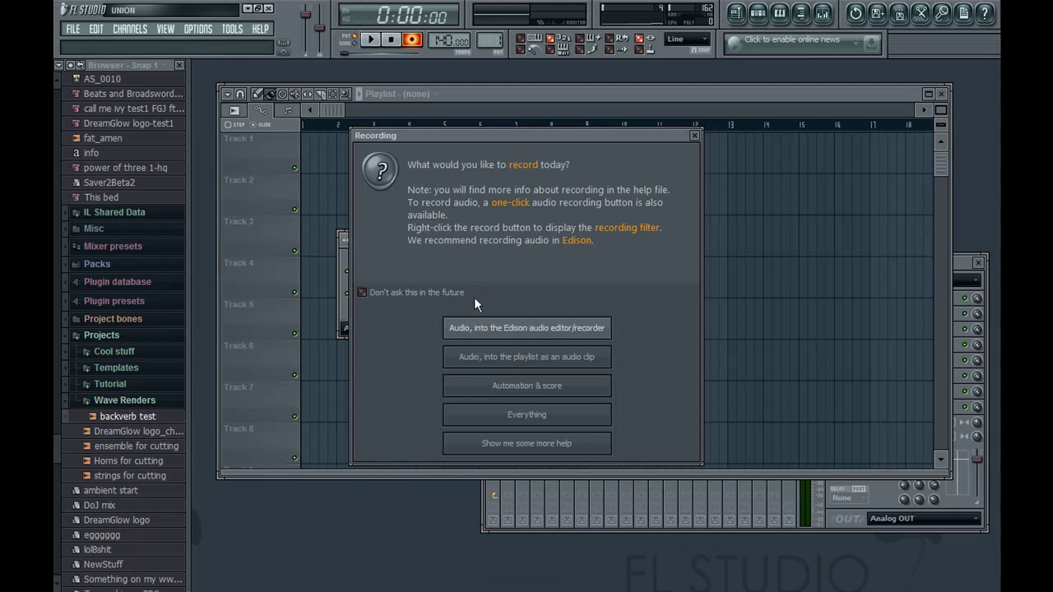
{"action": "left_click", "coordinate": [514, 390]}
{"action": "left_click", "coordinate": [524, 368]}
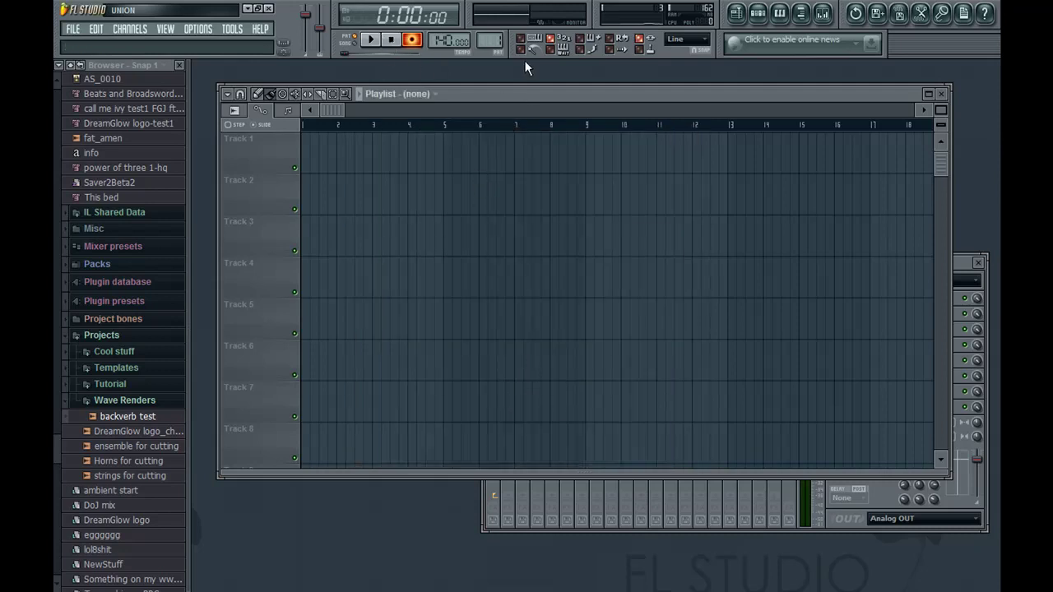
{"action": "left_click", "coordinate": [370, 45]}
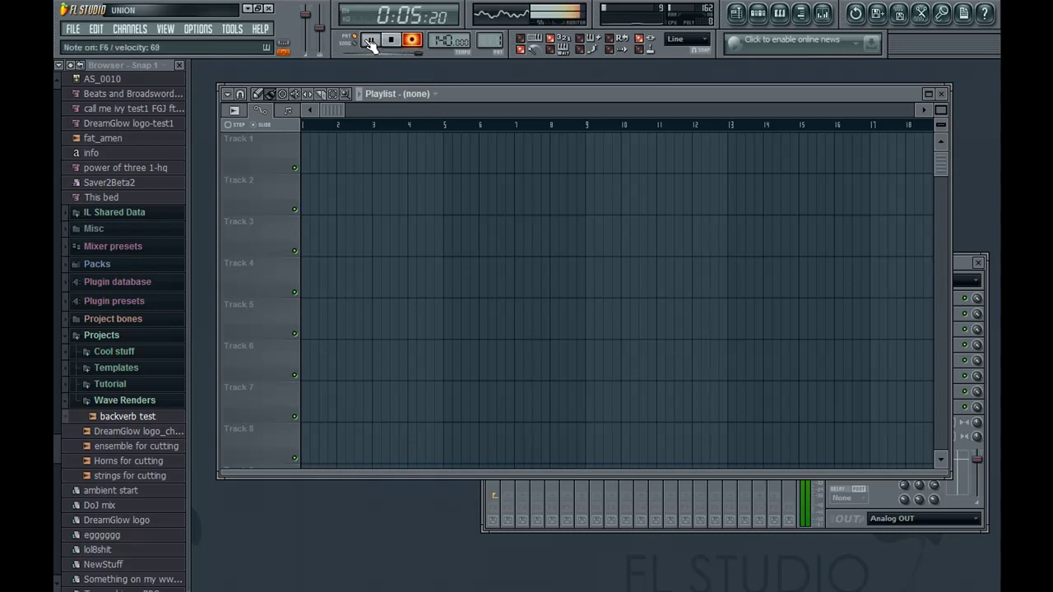
{"action": "left_click", "coordinate": [371, 41]}
- Open the recorded Atmosphere melody in the piano roll and bring up the quantizer
{"action": "left_click", "coordinate": [758, 12]}
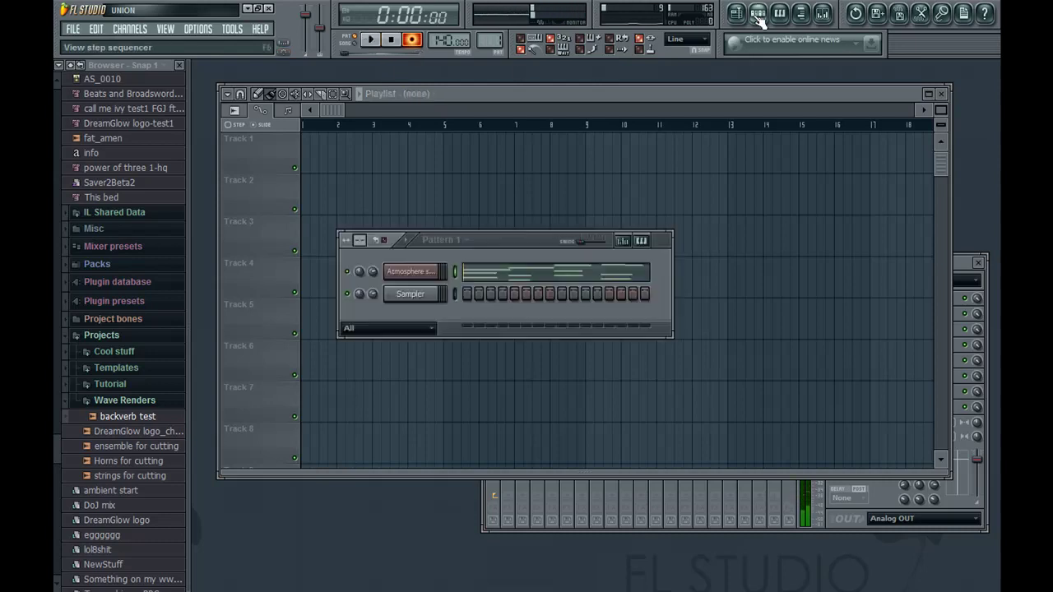
{"action": "left_click", "coordinate": [540, 274]}
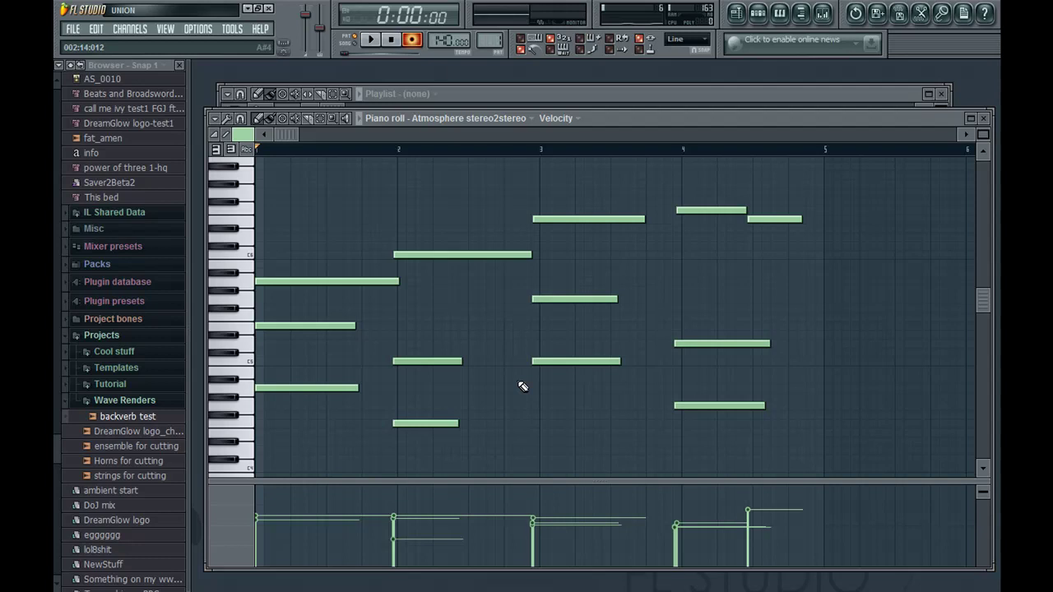
{"action": "key", "text": "alt+q"}
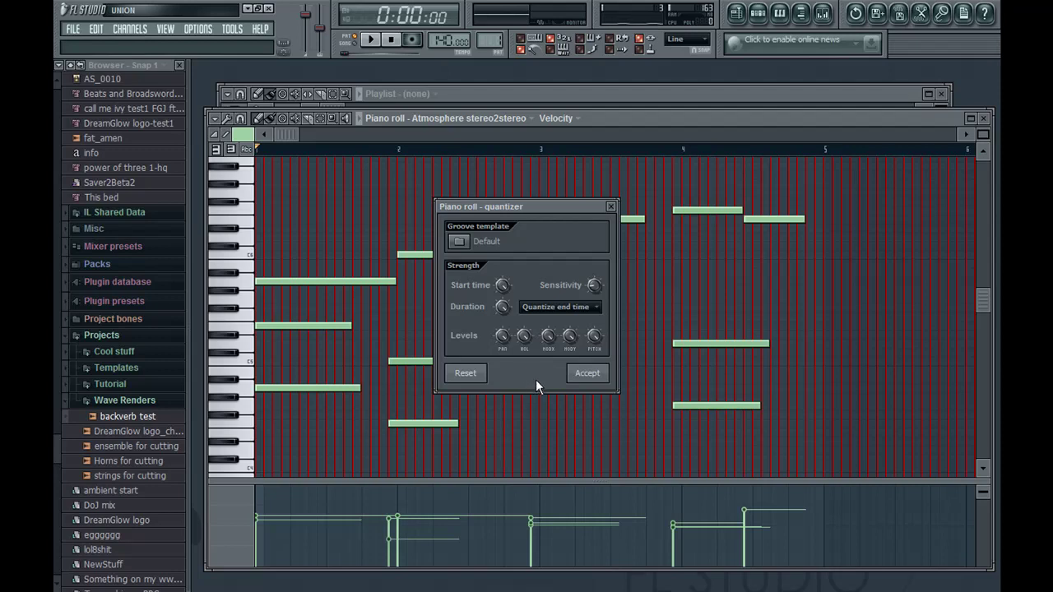
- Apply the quantize, move stray notes onto beat 2 and nudge the beat-4 chord later
{"action": "left_click", "coordinate": [586, 374]}
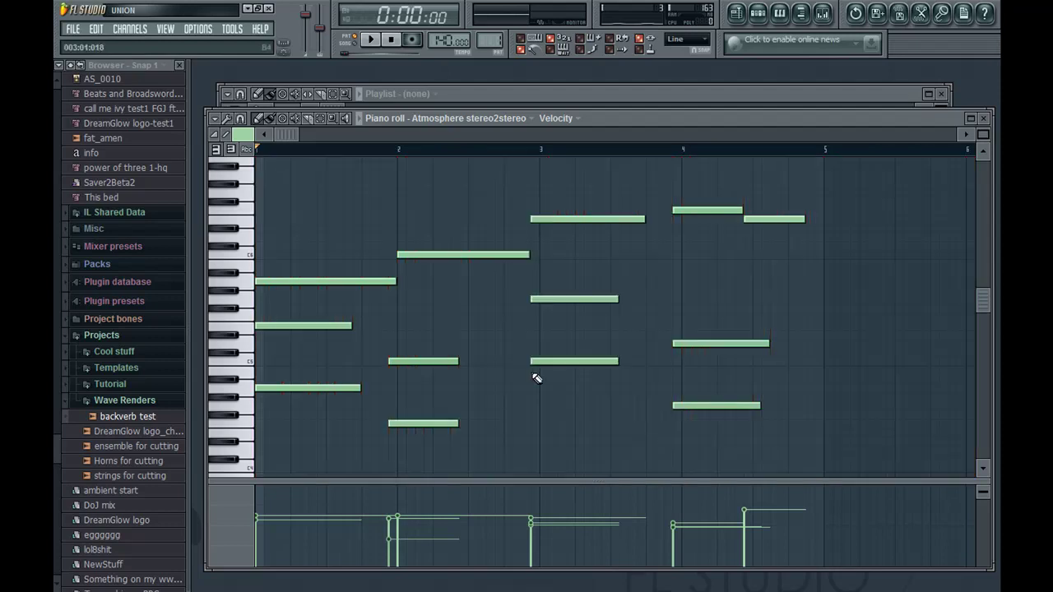
{"action": "left_click_drag", "start_coordinate": [412, 361], "coordinate": [419, 362]}
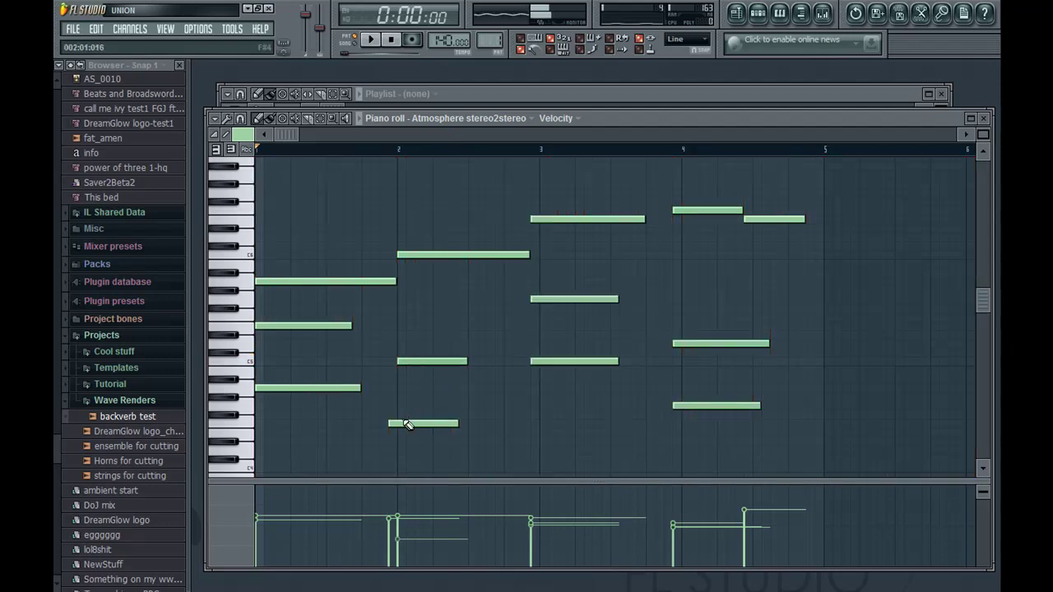
{"action": "left_click_drag", "start_coordinate": [400, 423], "coordinate": [409, 423]}
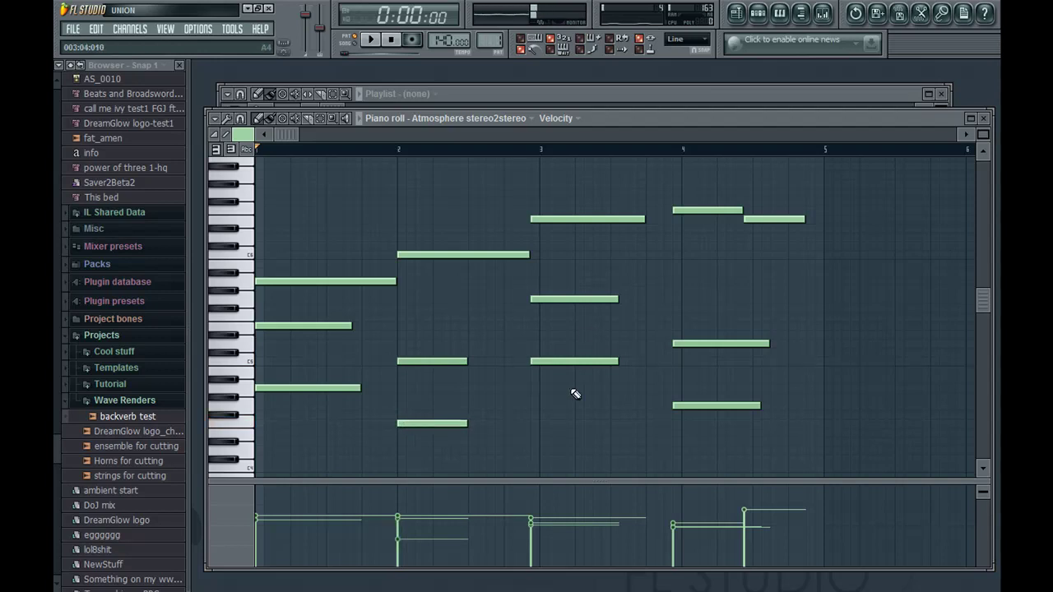
{"action": "left_click_drag", "start_coordinate": [571, 393], "coordinate": [568, 219]}
{"action": "left_click_drag", "start_coordinate": [708, 171], "coordinate": [774, 458]}
{"action": "left_click_drag", "start_coordinate": [708, 347], "coordinate": [716, 347]}
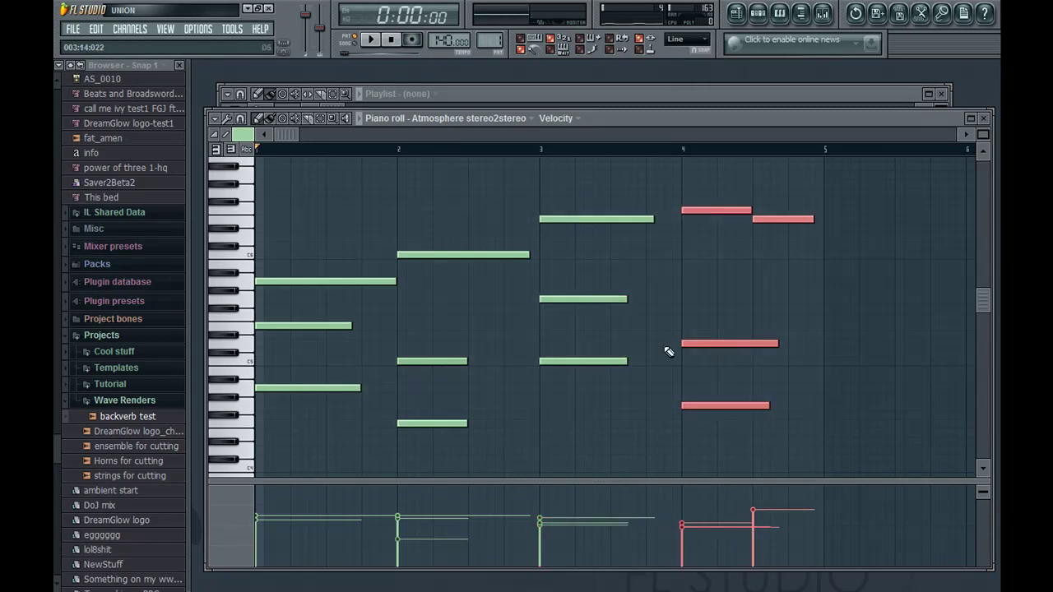
- Select six notes around beat 3 and lengthen them together
{"action": "left_click", "coordinate": [724, 457]}
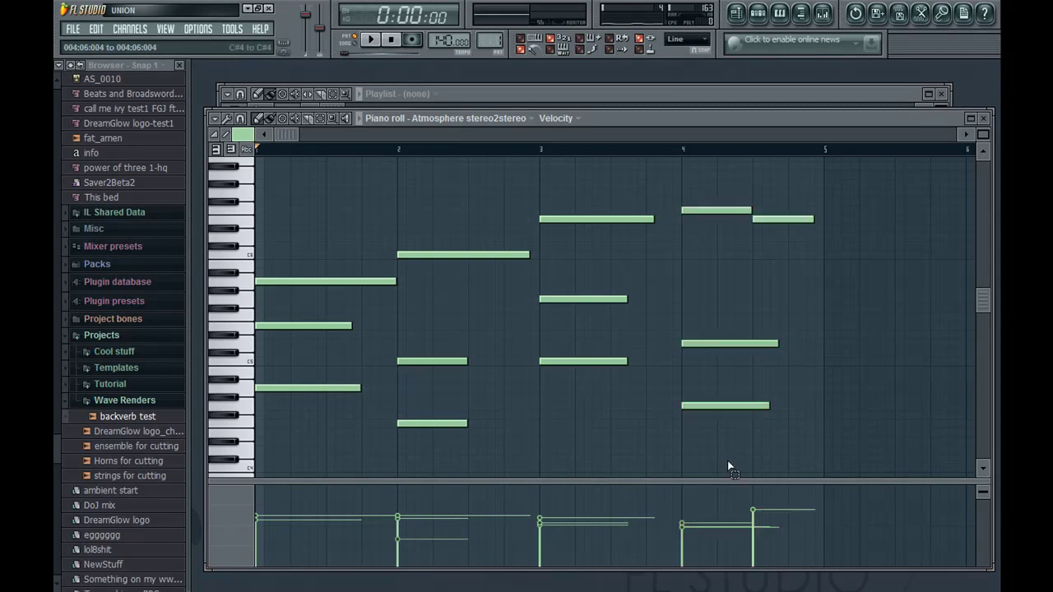
{"action": "left_click_drag", "start_coordinate": [618, 471], "coordinate": [635, 355]}
{"action": "left_click", "coordinate": [435, 308]}
{"action": "left_click_drag", "start_coordinate": [461, 235], "coordinate": [509, 250]}
{"action": "left_click", "coordinate": [502, 199]}
- Play back the edited melody, then close the piano roll
{"action": "scroll", "coordinate": [506, 199], "scroll_direction": "up", "scroll_amount": 5}
{"action": "key", "text": "space"}
{"action": "key", "text": "space"}
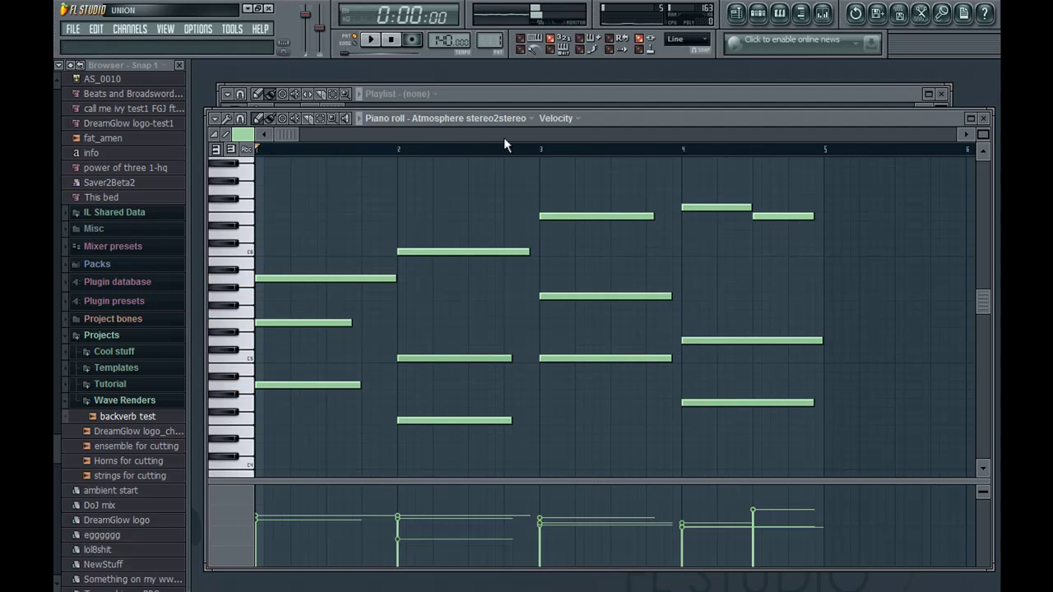
{"action": "key", "text": "space"}
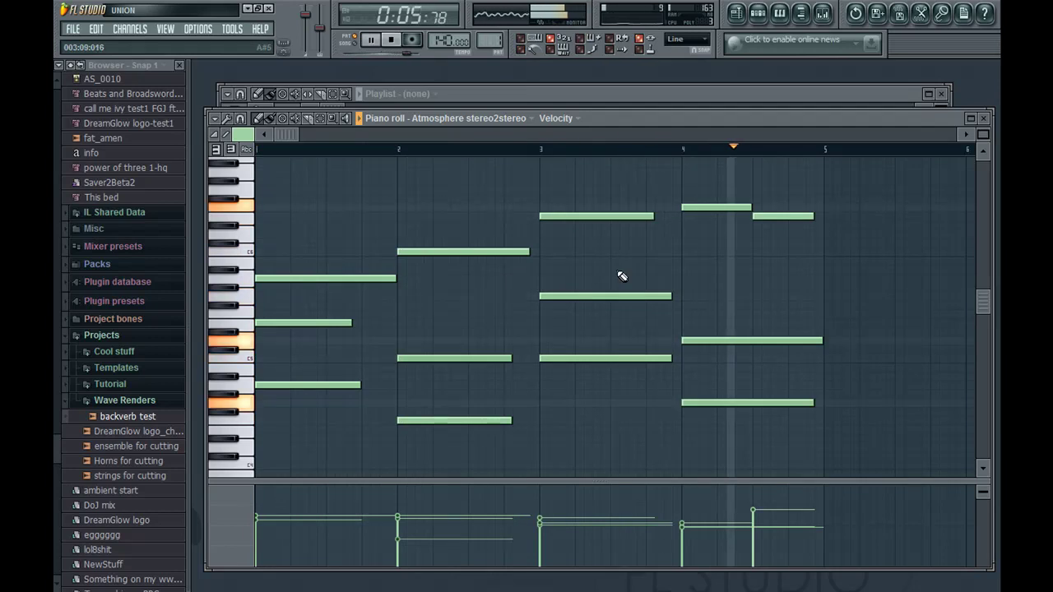
{"action": "left_click", "coordinate": [984, 118]}
{"action": "key", "text": "space"}
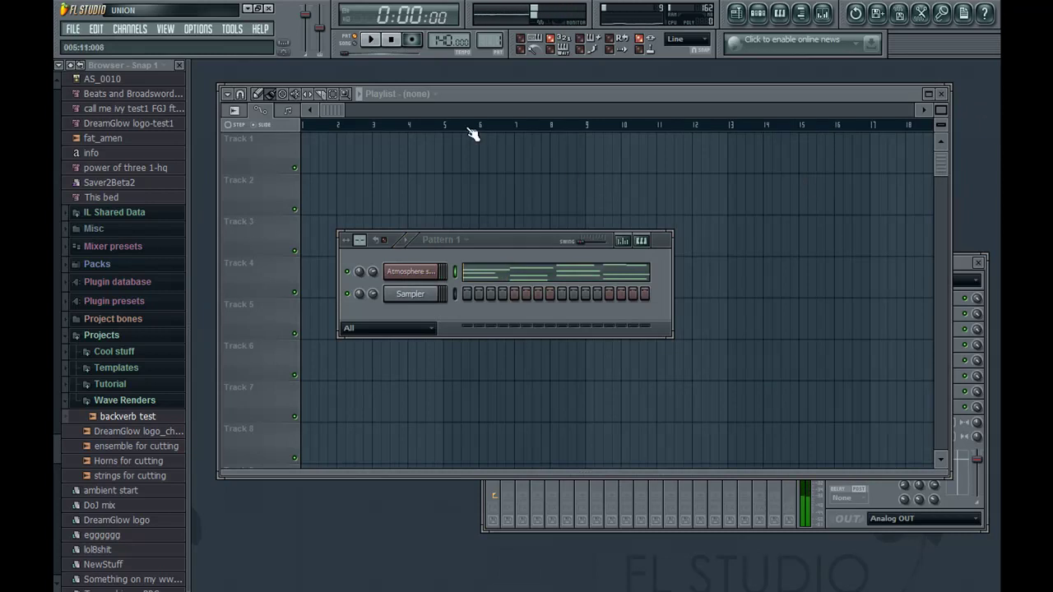
- Place Pattern 1 clips at bar 1 and bar 5 on Track 1
{"action": "left_click", "coordinate": [406, 176]}
{"action": "left_click", "coordinate": [415, 183]}
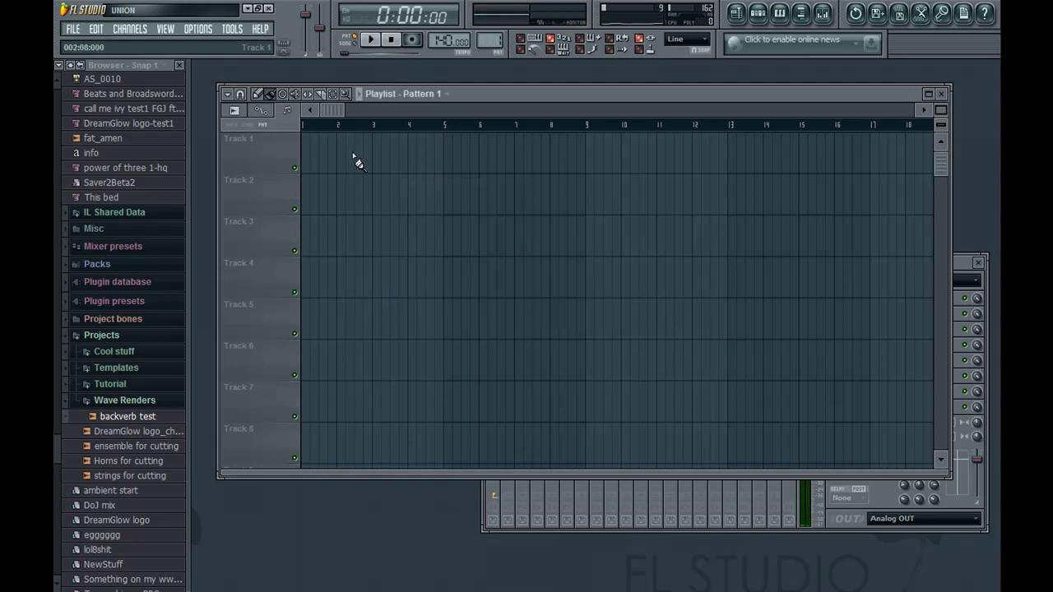
{"action": "left_click", "coordinate": [342, 153]}
{"action": "left_click_drag", "start_coordinate": [341, 153], "coordinate": [314, 159]}
{"action": "left_click", "coordinate": [466, 158]}
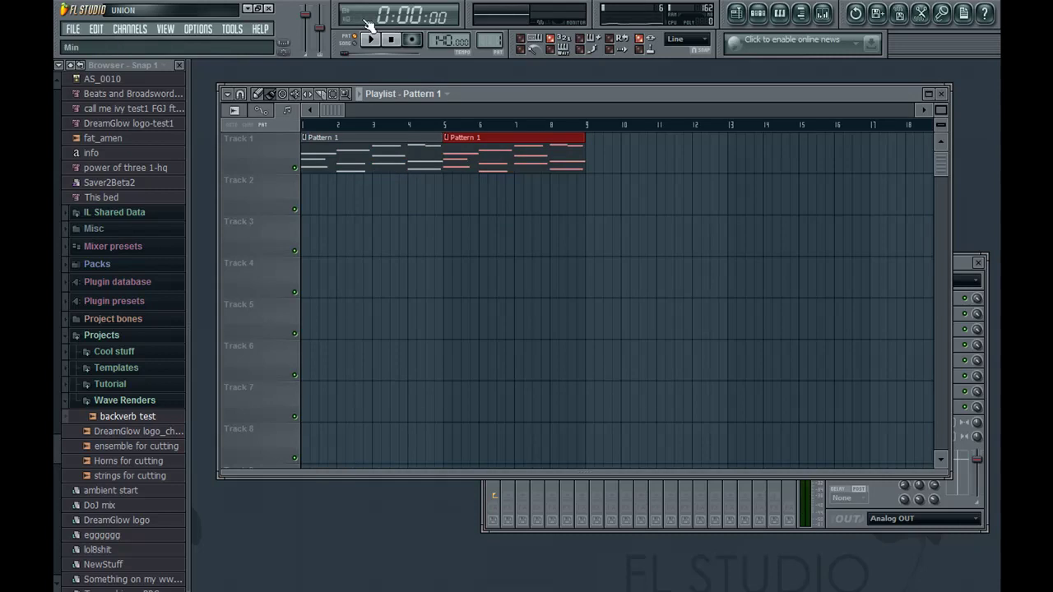
- Play the whole song arrangement, then stop and return to the start
{"action": "left_click", "coordinate": [356, 43]}
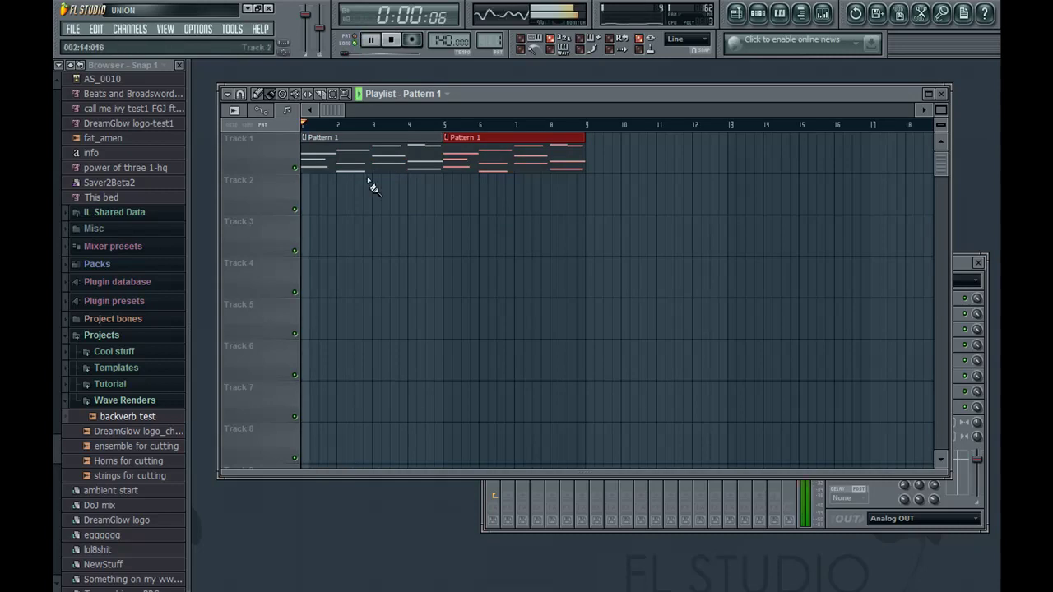
{"action": "left_click_drag", "start_coordinate": [337, 110], "coordinate": [286, 152]}
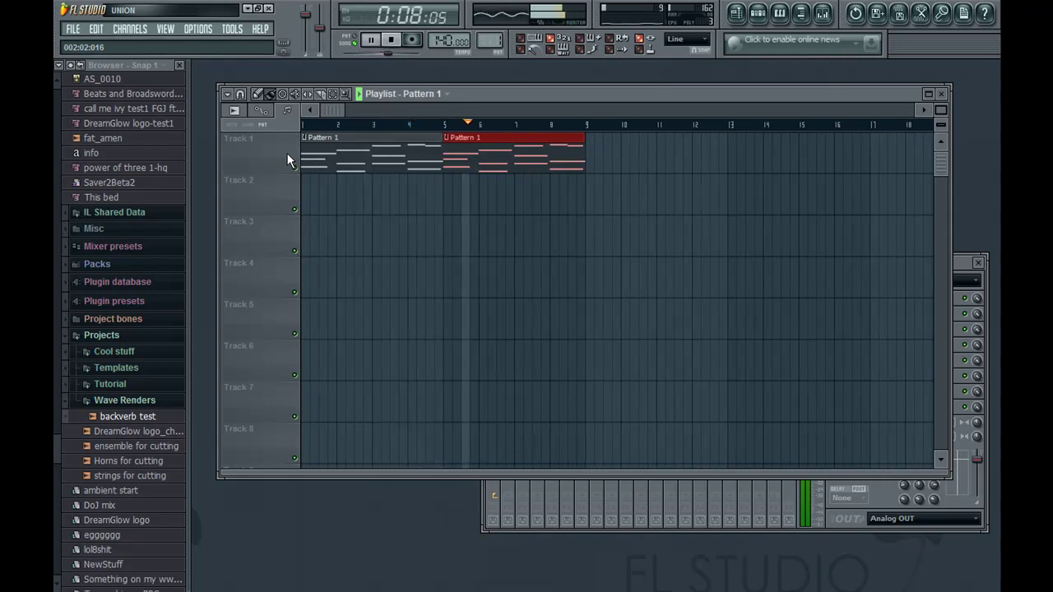
{"action": "key", "text": "space"}
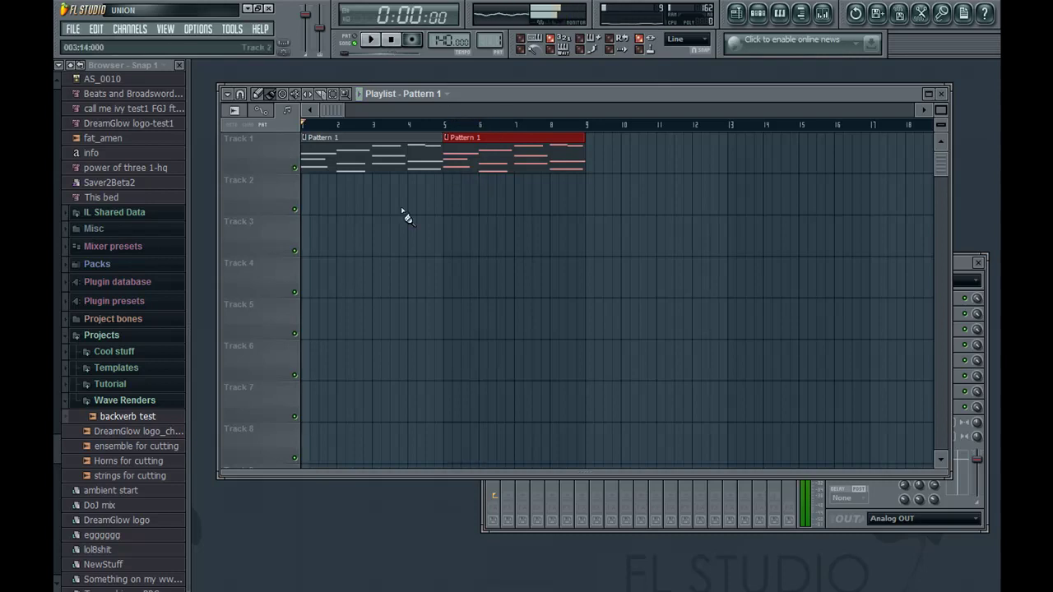
{"action": "left_click", "coordinate": [765, 24]}
{"action": "left_click", "coordinate": [765, 24]}
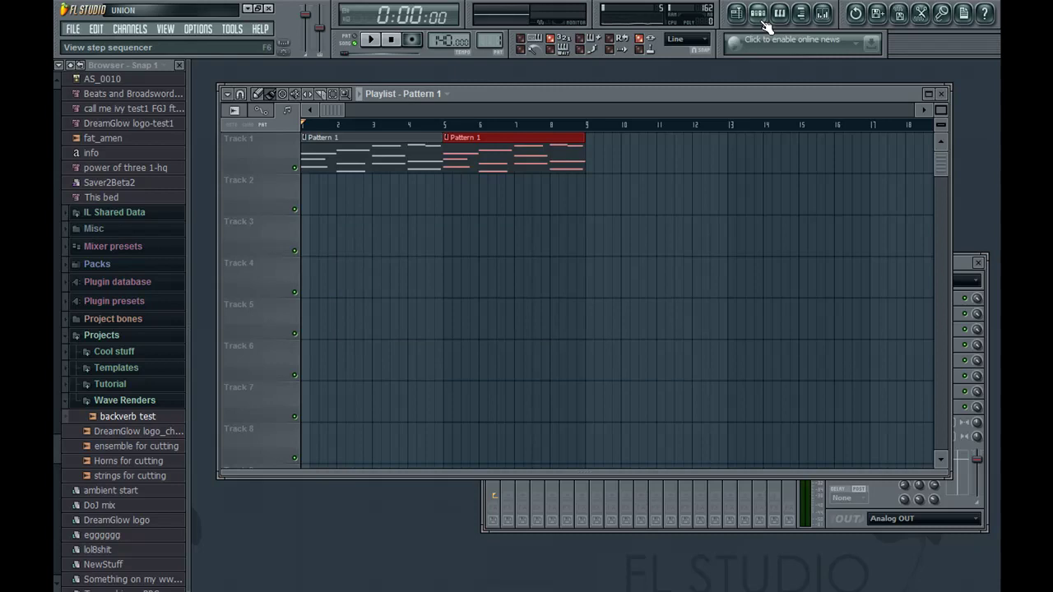
- Add two more Pattern 1 clips at bars 9 and 13 on Track 1
{"action": "left_click", "coordinate": [600, 187]}
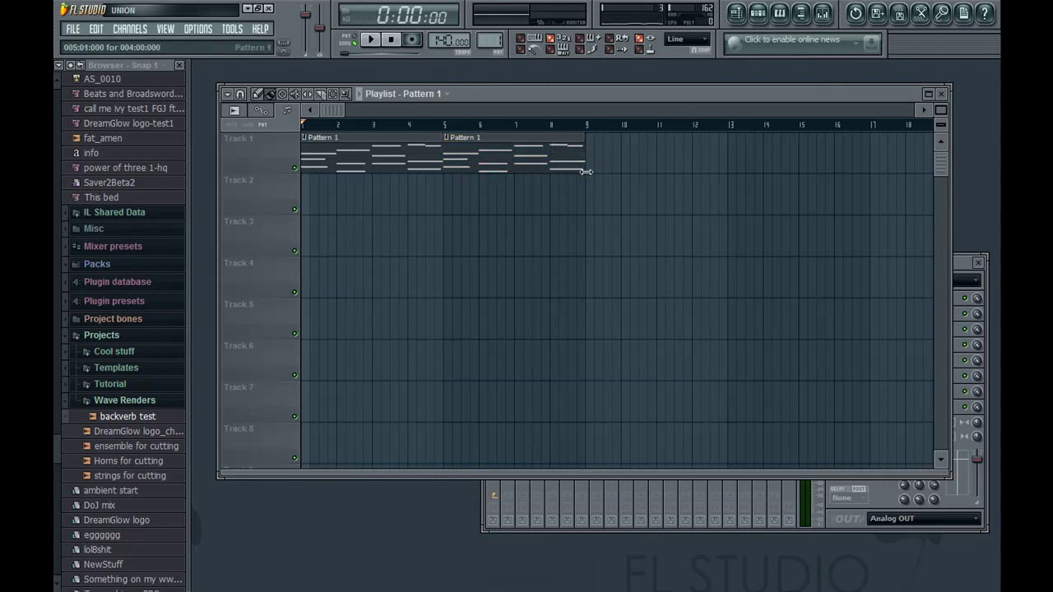
{"action": "left_click", "coordinate": [605, 158]}
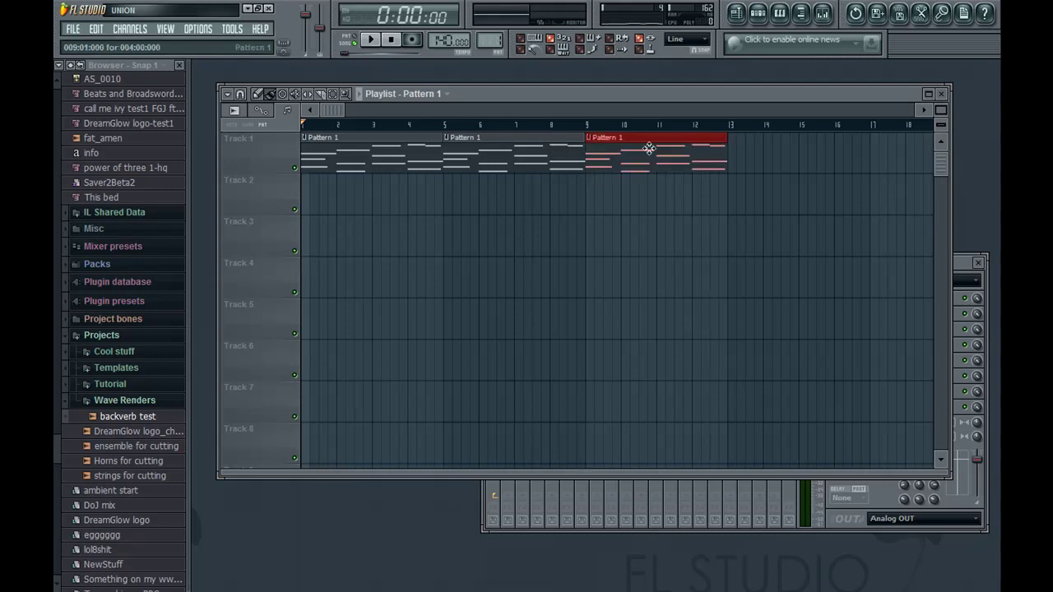
{"action": "left_click", "coordinate": [731, 168]}
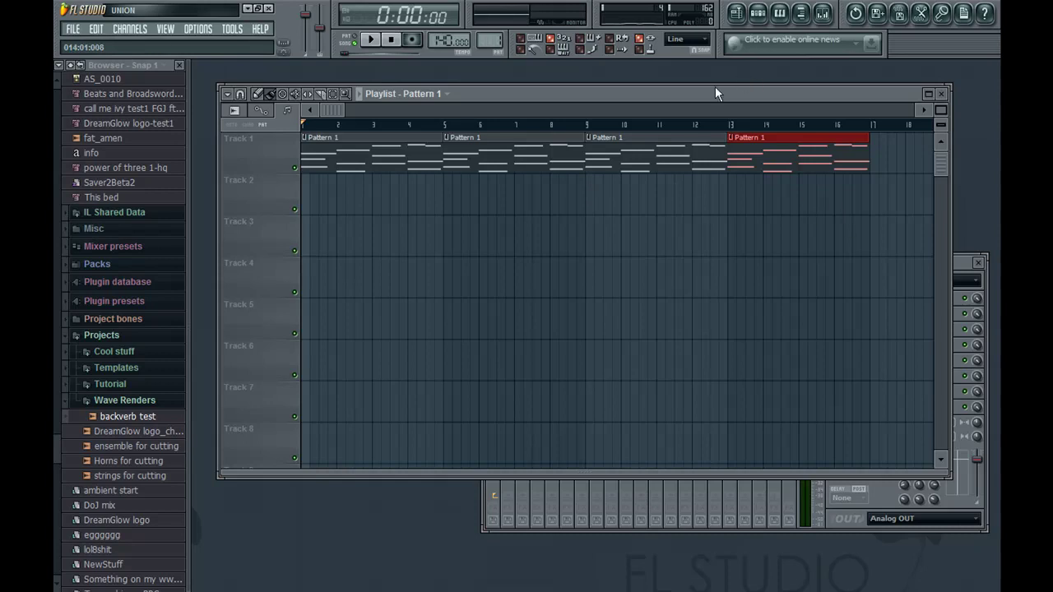
- Insert a new Atmosphere channel via the existing Atmosphere channel's menu, then move to bar 9
{"action": "left_click", "coordinate": [758, 13]}
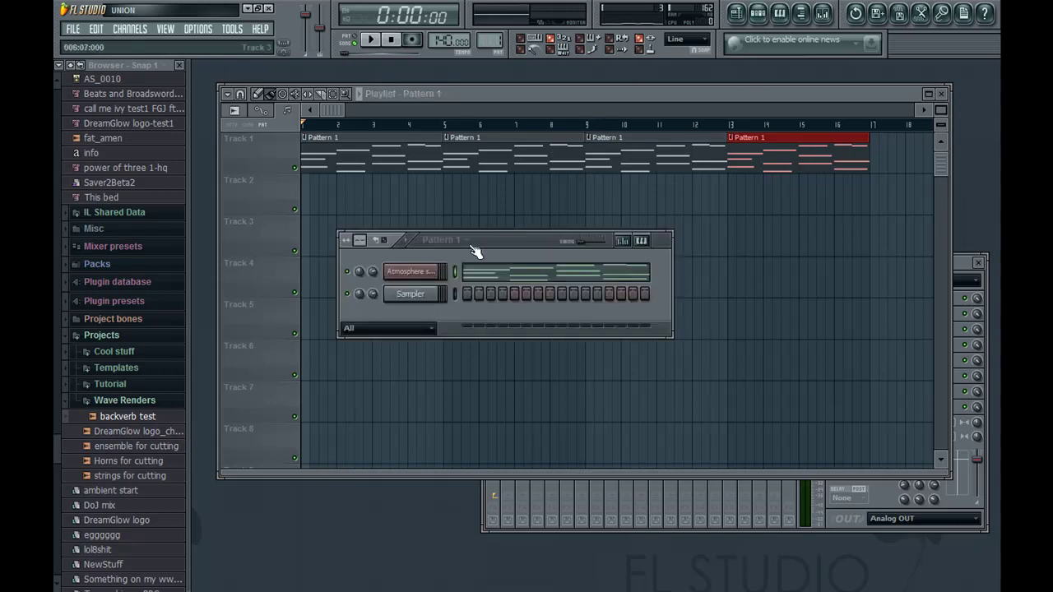
{"action": "left_click", "coordinate": [418, 275]}
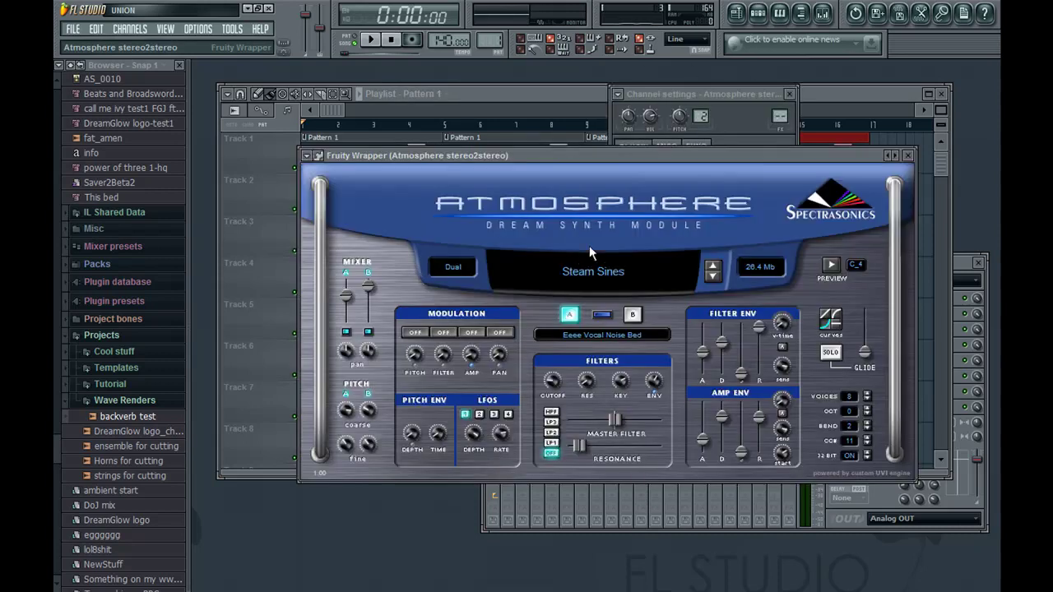
{"action": "left_click_drag", "start_coordinate": [707, 149], "coordinate": [667, 309]}
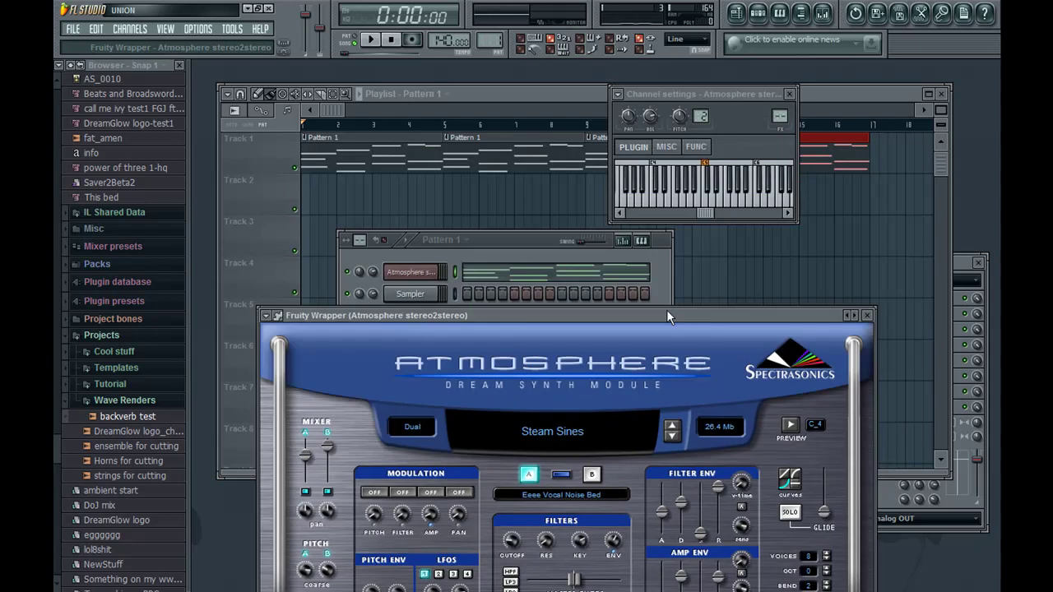
{"action": "right_click", "coordinate": [432, 281]}
{"action": "mouse_move", "coordinate": [485, 410]}
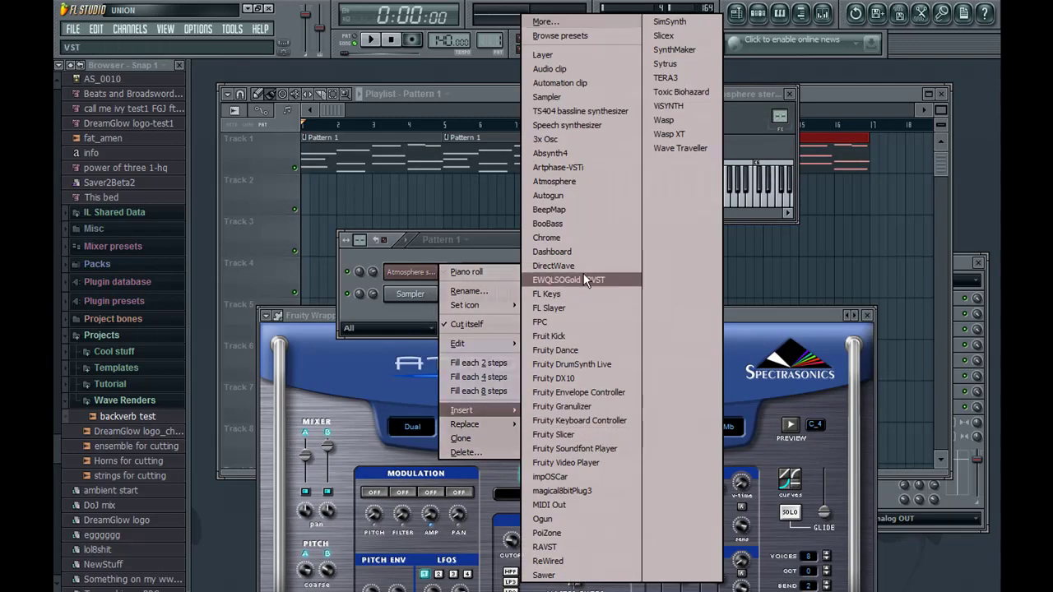
{"action": "left_click", "coordinate": [590, 225]}
{"action": "left_click", "coordinate": [589, 129]}
{"action": "left_click", "coordinate": [758, 13]}
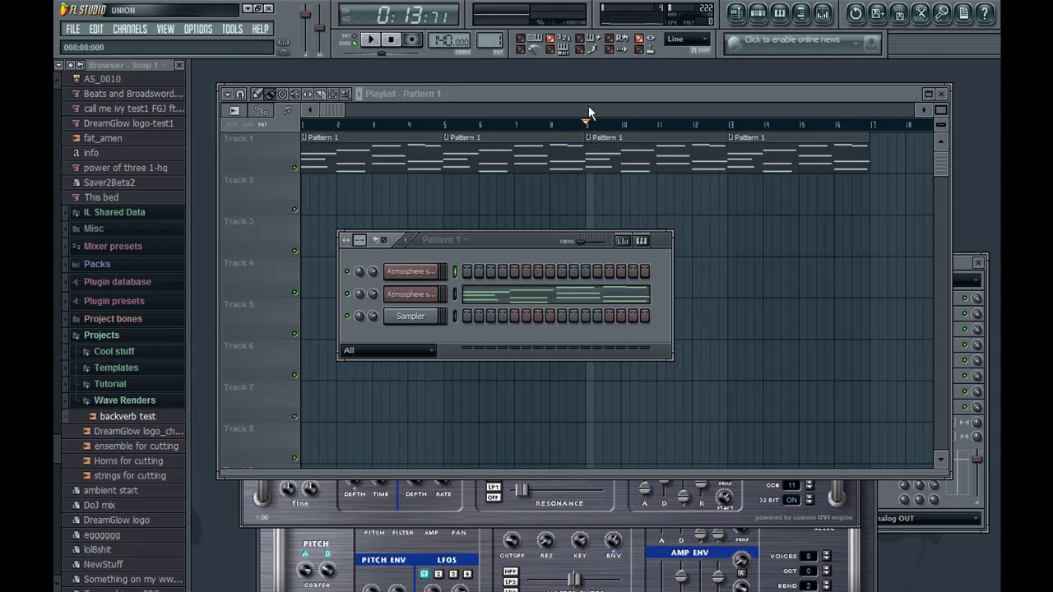
- Open the piano roll for the new Atmosphere channel
{"action": "scroll", "coordinate": [499, 37], "scroll_direction": "up", "scroll_amount": 1}
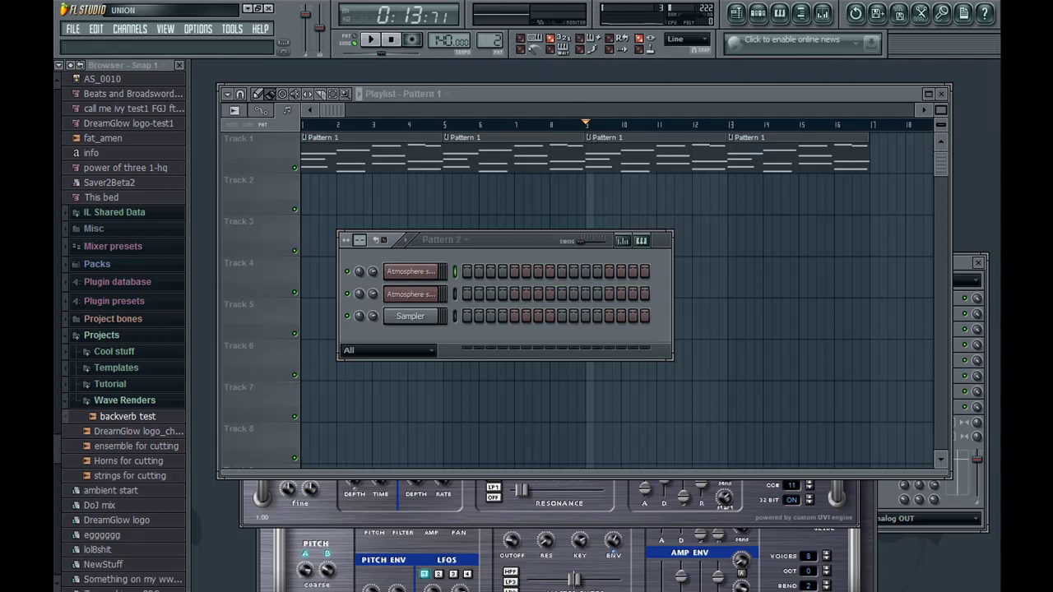
{"action": "left_click", "coordinate": [429, 272]}
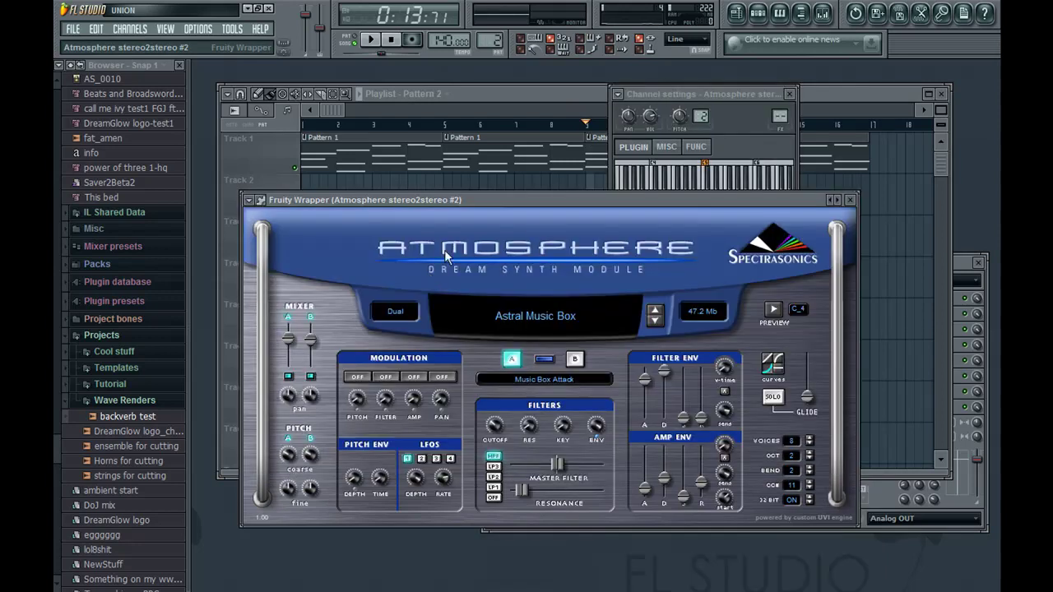
{"action": "left_click_drag", "start_coordinate": [514, 195], "coordinate": [465, 349]}
{"action": "right_click", "coordinate": [427, 273]}
{"action": "left_click", "coordinate": [465, 272]}
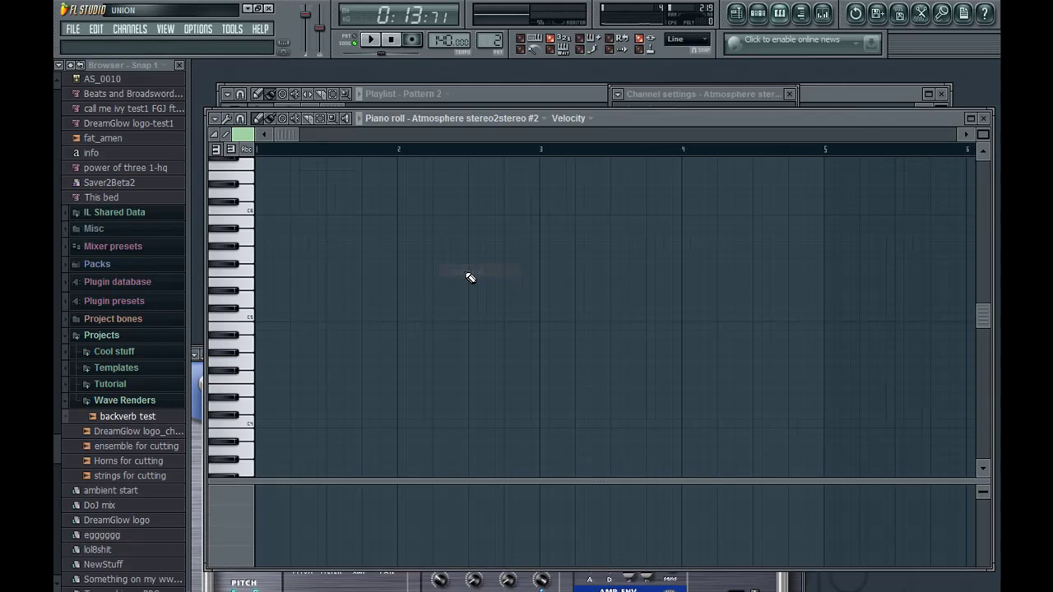
{"action": "left_click_drag", "start_coordinate": [602, 122], "coordinate": [584, 192]}
- Loop bars 9 to 13 in the playlist and start playback
{"action": "left_click", "coordinate": [586, 107]}
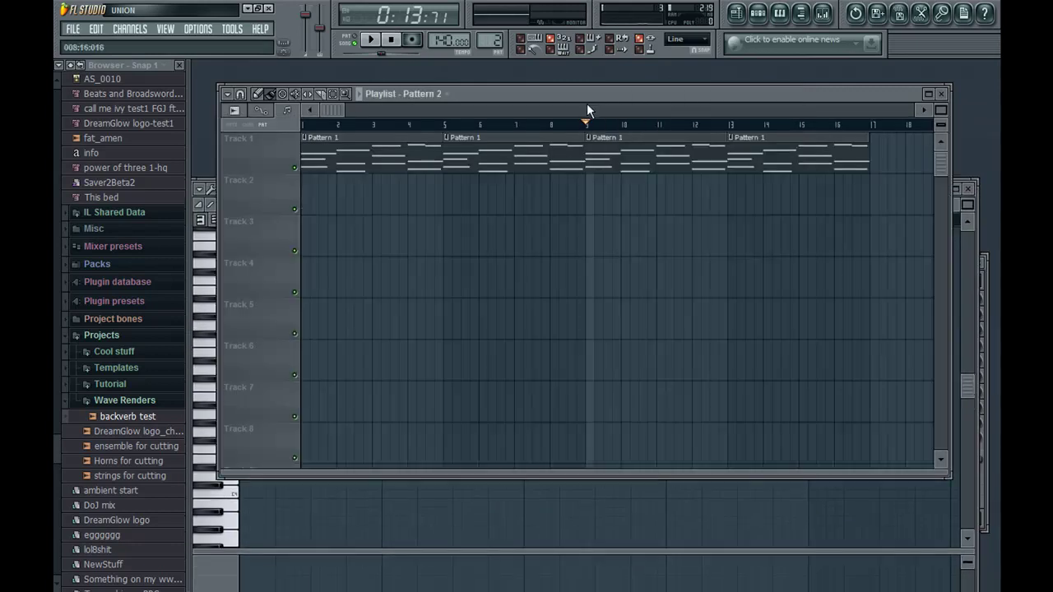
{"action": "left_click", "coordinate": [592, 132]}
{"action": "left_click_drag", "start_coordinate": [591, 125], "coordinate": [727, 124]}
{"action": "key", "text": "space"}
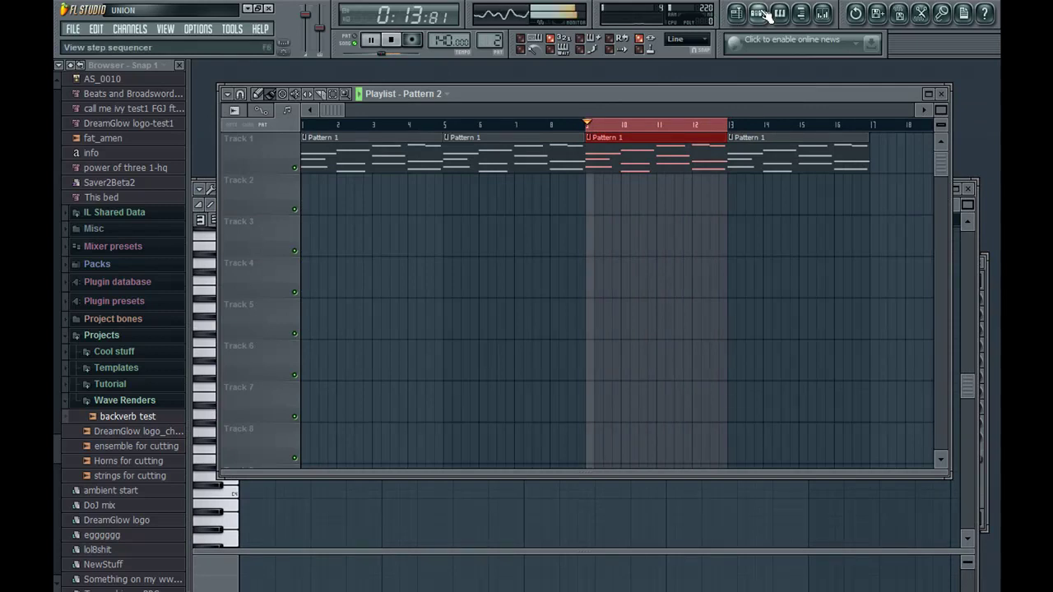
- Open the Pattern 2 Atmosphere channel's piano roll and position it to the right
{"action": "left_click", "coordinate": [758, 13]}
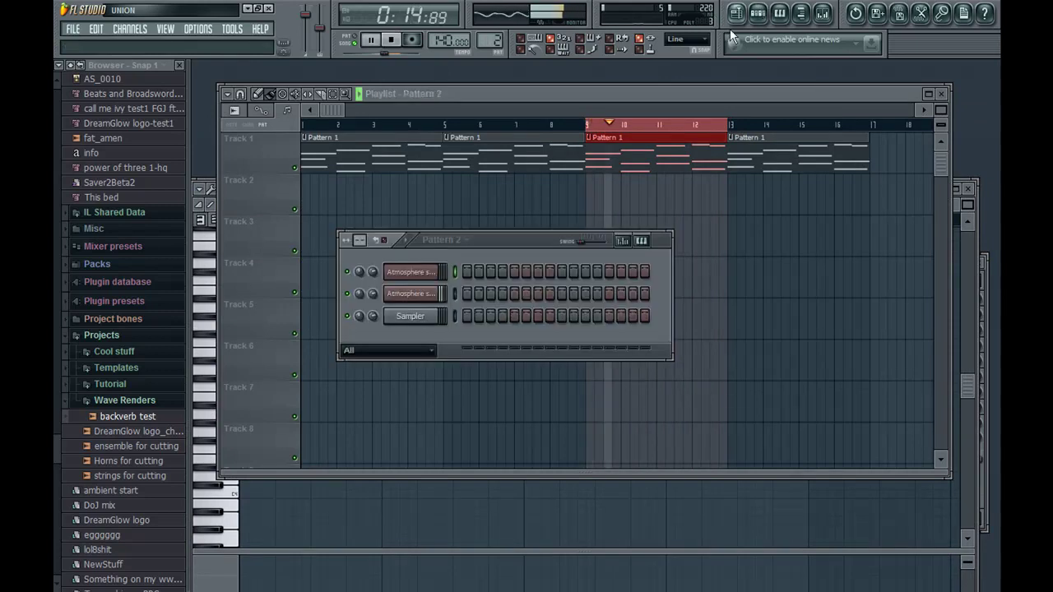
{"action": "left_click", "coordinate": [423, 274]}
{"action": "right_click", "coordinate": [429, 273]}
{"action": "key", "text": "Escape"}
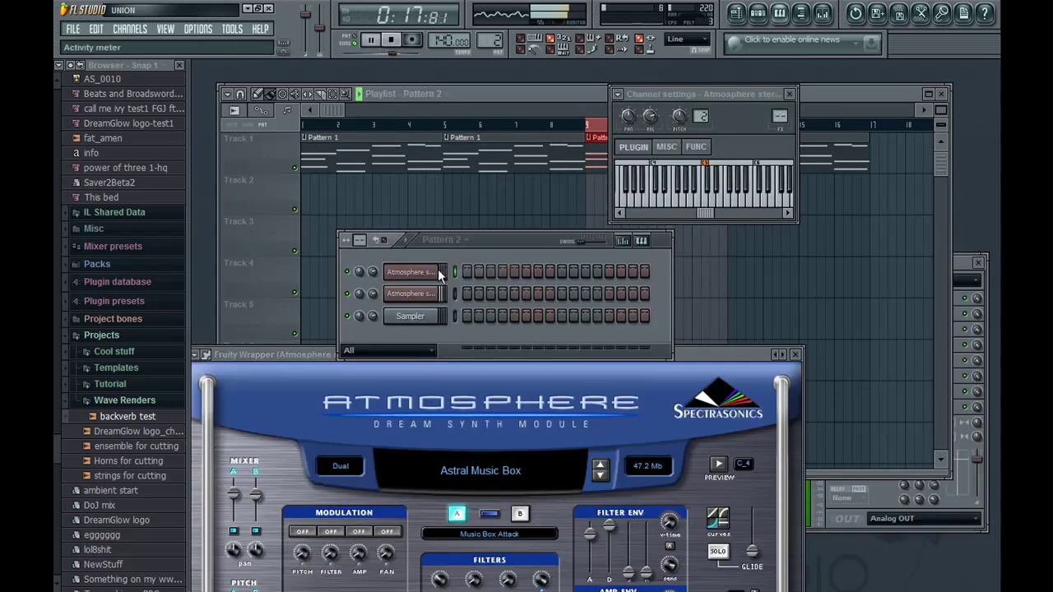
{"action": "right_click", "coordinate": [431, 274]}
{"action": "left_click", "coordinate": [462, 271]}
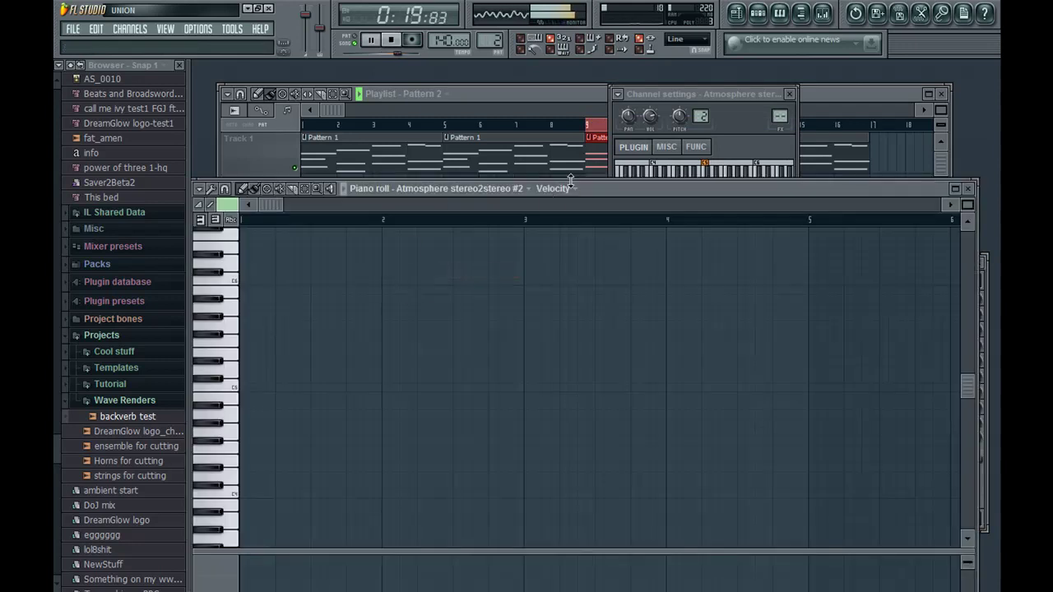
{"action": "left_click_drag", "start_coordinate": [595, 187], "coordinate": [656, 183]}
- Stop playback, audition pitches for the Pattern 2 melody, and clear the loop region
{"action": "key", "text": "space"}
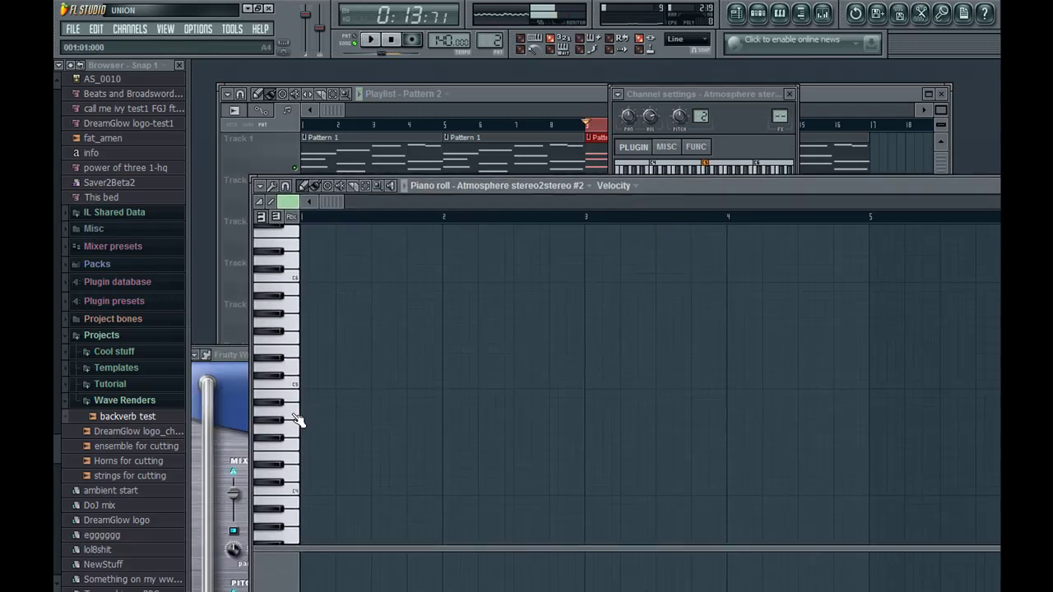
{"action": "left_click", "coordinate": [284, 517]}
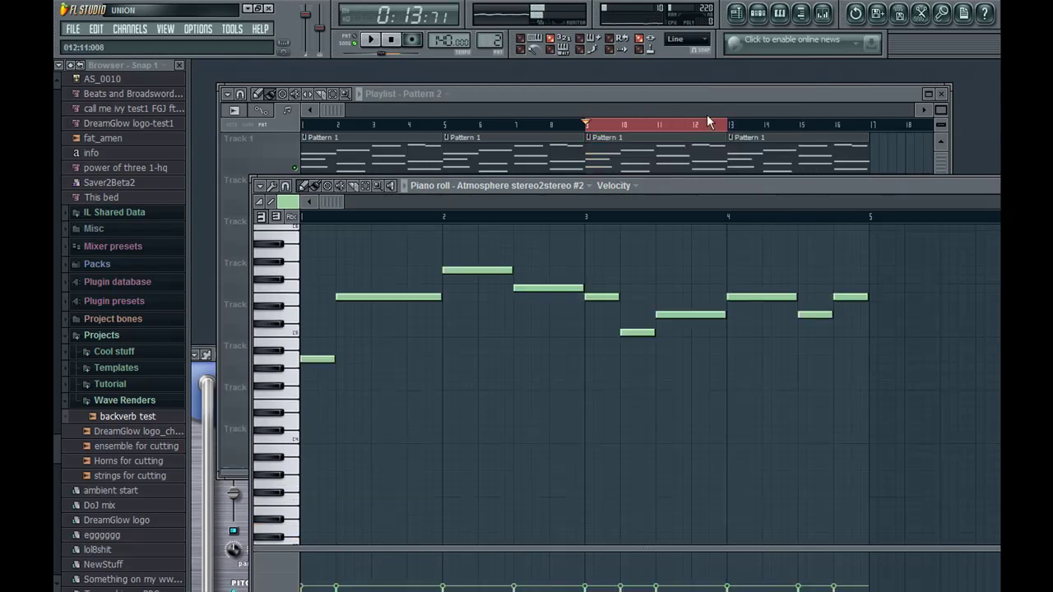
{"action": "left_click", "coordinate": [703, 129]}
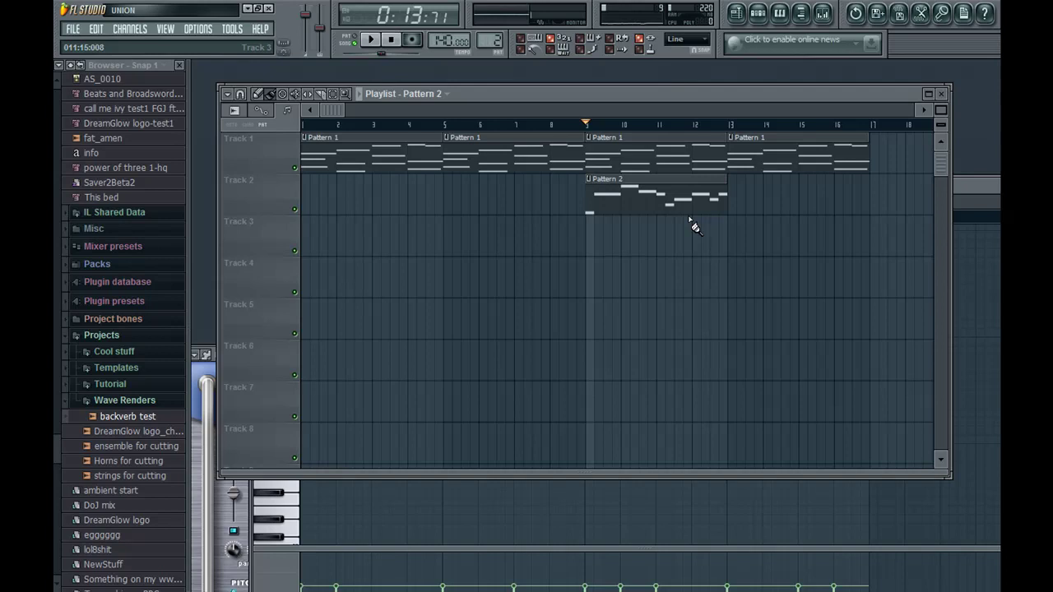
- Copy the Pattern 2 clip to bar 13 on Track 2 and play from before bar 9
{"action": "left_click_drag", "start_coordinate": [667, 203], "coordinate": [791, 282]}
{"action": "mouse_move", "coordinate": [686, 186]}
{"action": "left_mouse_down"}
{"action": "mouse_move", "coordinate": [778, 259]}
{"action": "mouse_move", "coordinate": [798, 239]}
{"action": "mouse_move", "coordinate": [784, 205]}
{"action": "mouse_move", "coordinate": [743, 266]}
{"action": "mouse_move", "coordinate": [720, 156]}
{"action": "mouse_move", "coordinate": [776, 219]}
{"action": "mouse_move", "coordinate": [825, 159]}
{"action": "left_mouse_up"}
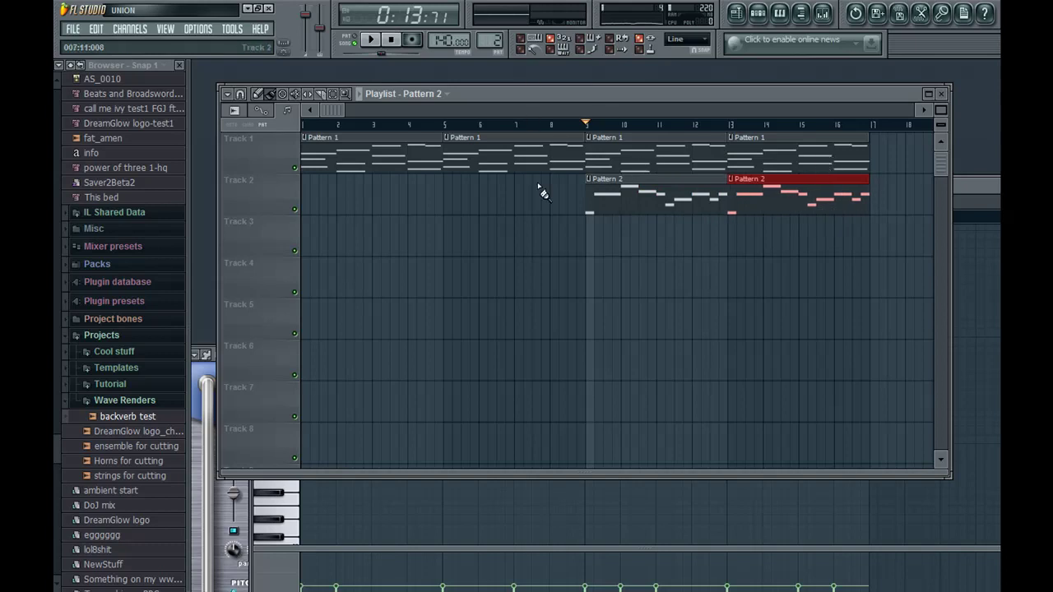
{"action": "left_click", "coordinate": [560, 274]}
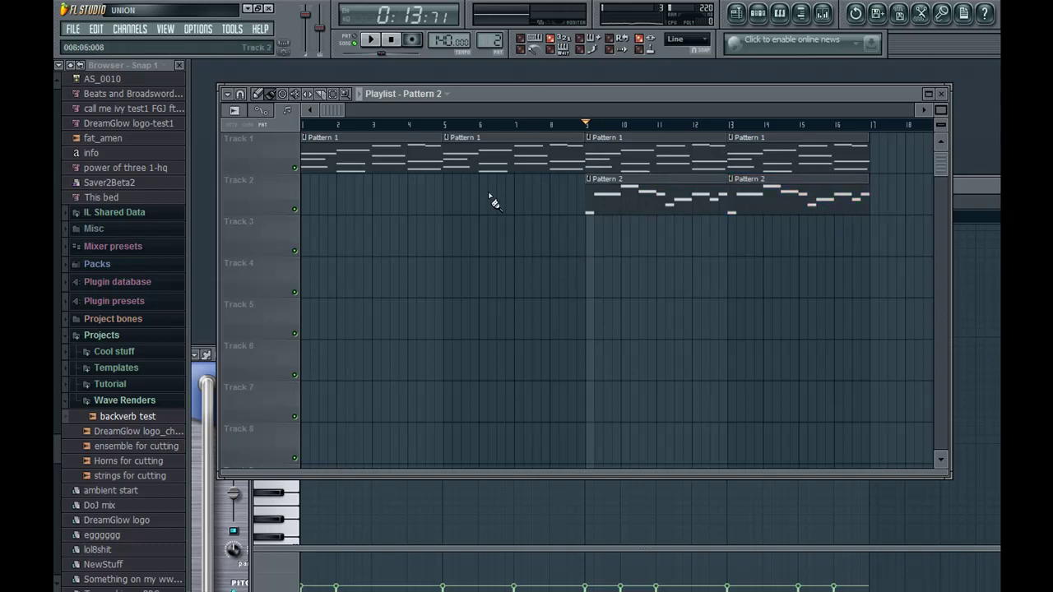
{"action": "left_click", "coordinate": [553, 124]}
{"action": "key", "text": "space"}
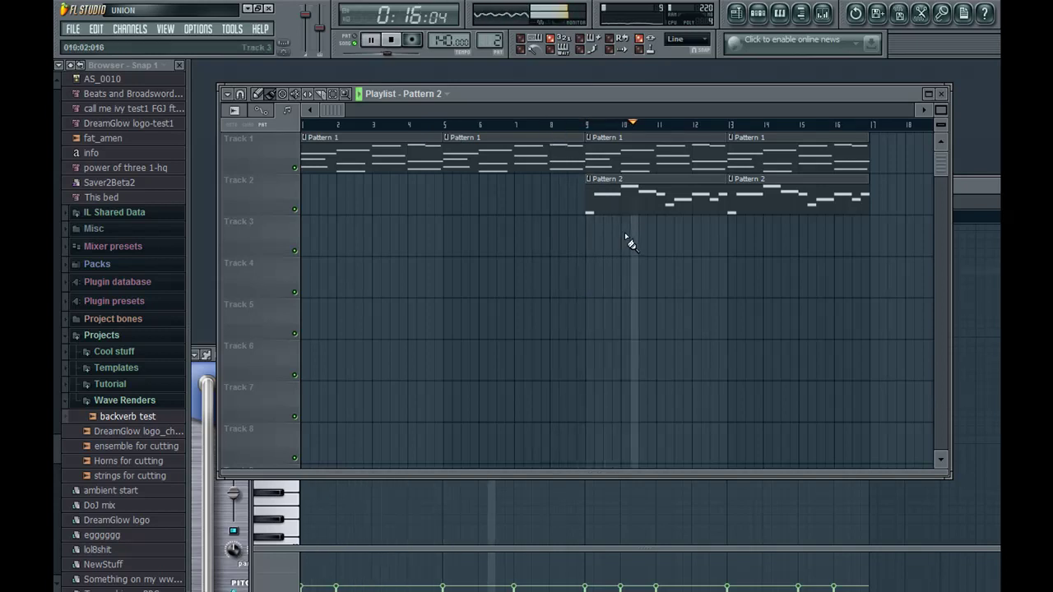
{"action": "key", "text": "space"}
- Open the Pattern 2 notes and route the Atmosphere channel to mixer insert 1
{"action": "double_click", "coordinate": [694, 198]}
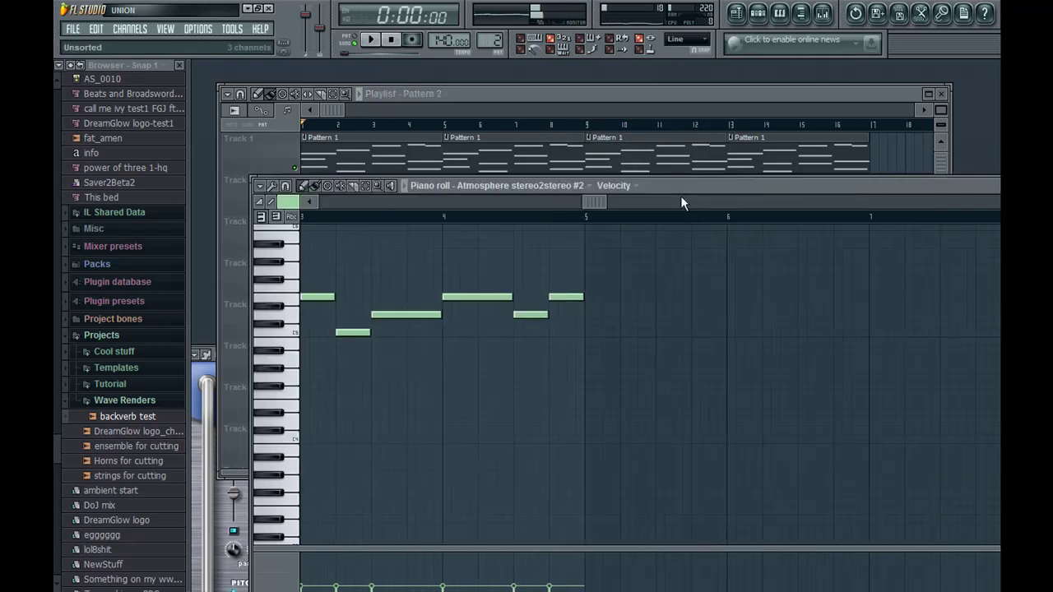
{"action": "left_click_drag", "start_coordinate": [678, 185], "coordinate": [674, 373]}
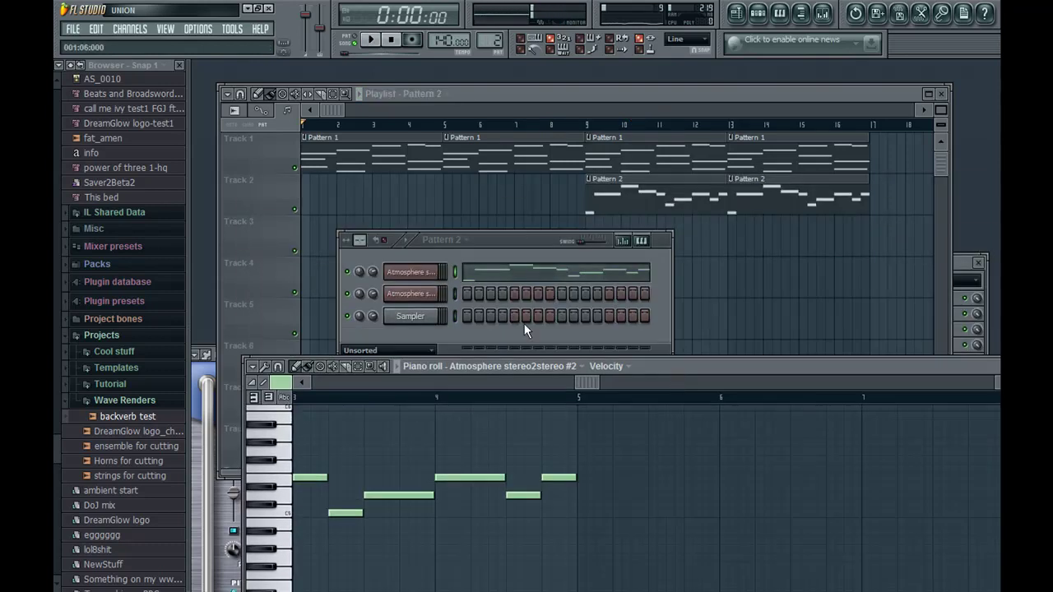
{"action": "left_click", "coordinate": [412, 272]}
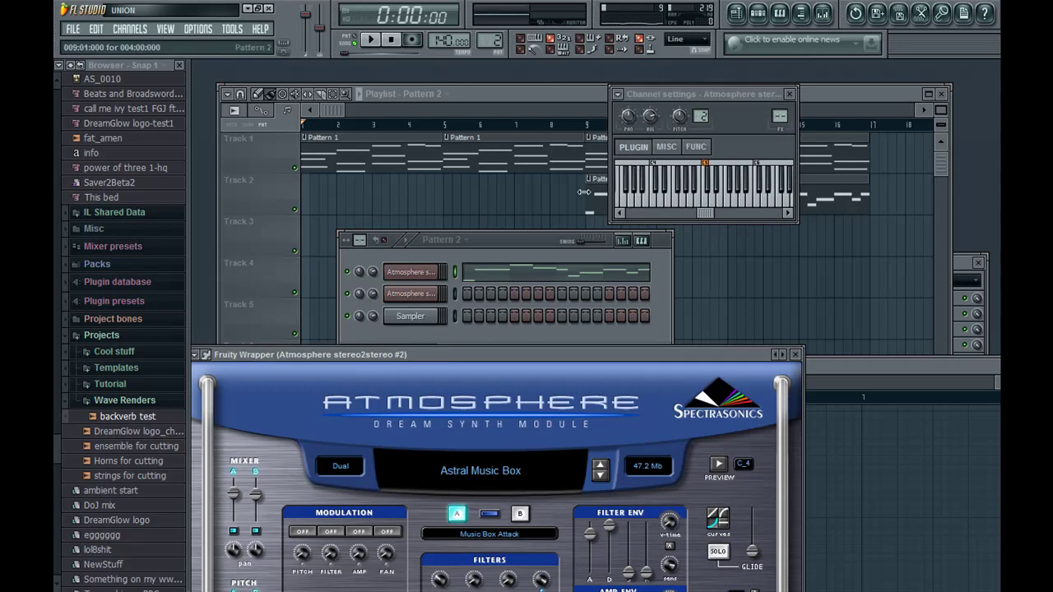
{"action": "left_click", "coordinate": [412, 274]}
{"action": "left_click", "coordinate": [414, 275]}
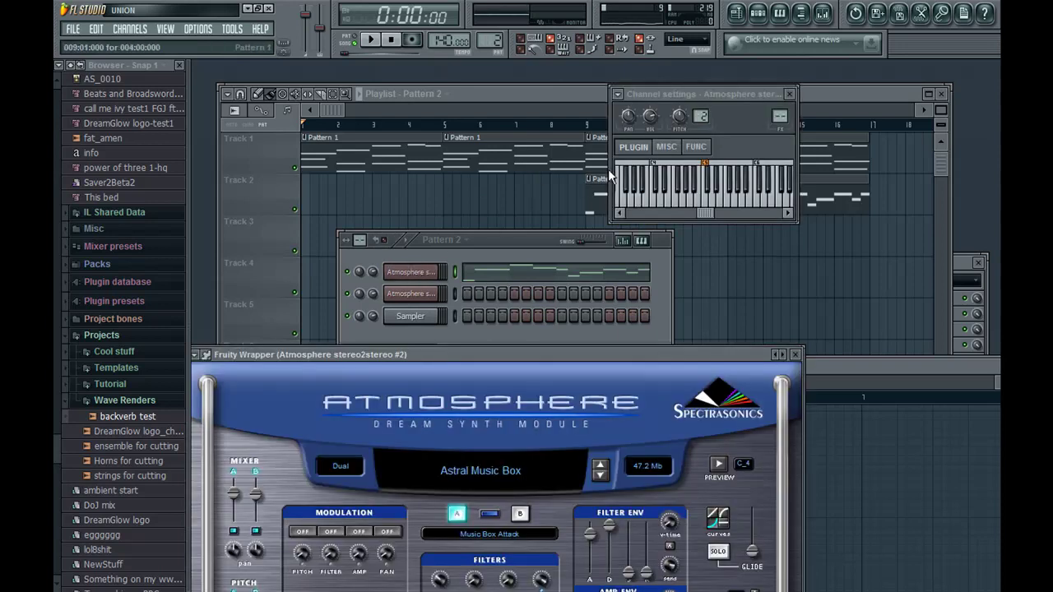
{"action": "left_click", "coordinate": [780, 116]}
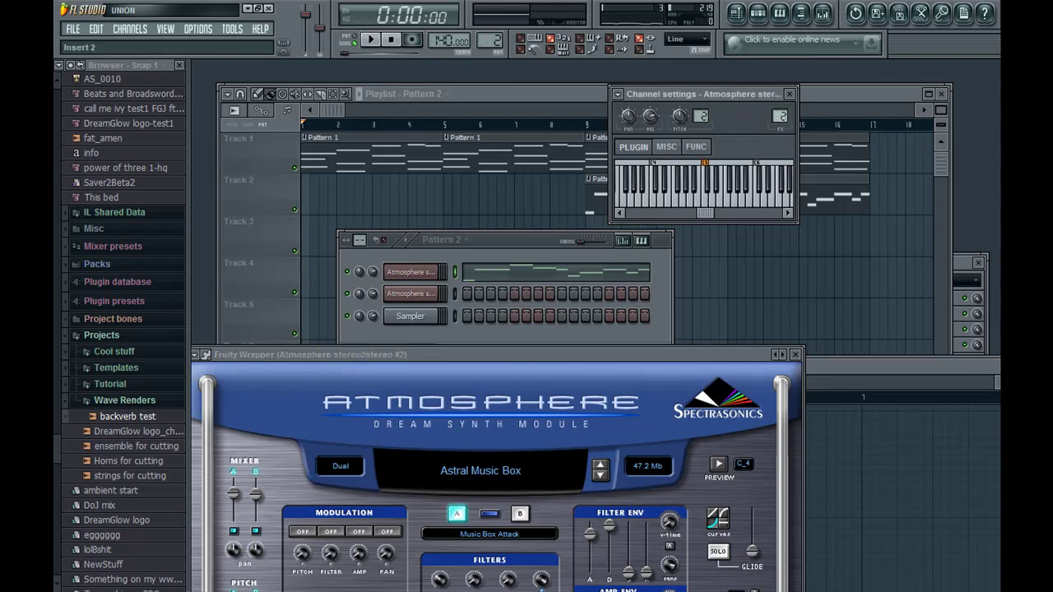
- Add Fruity Reeverb to mixer insert 1 and set the song position to bar 9
{"action": "left_click", "coordinate": [822, 13]}
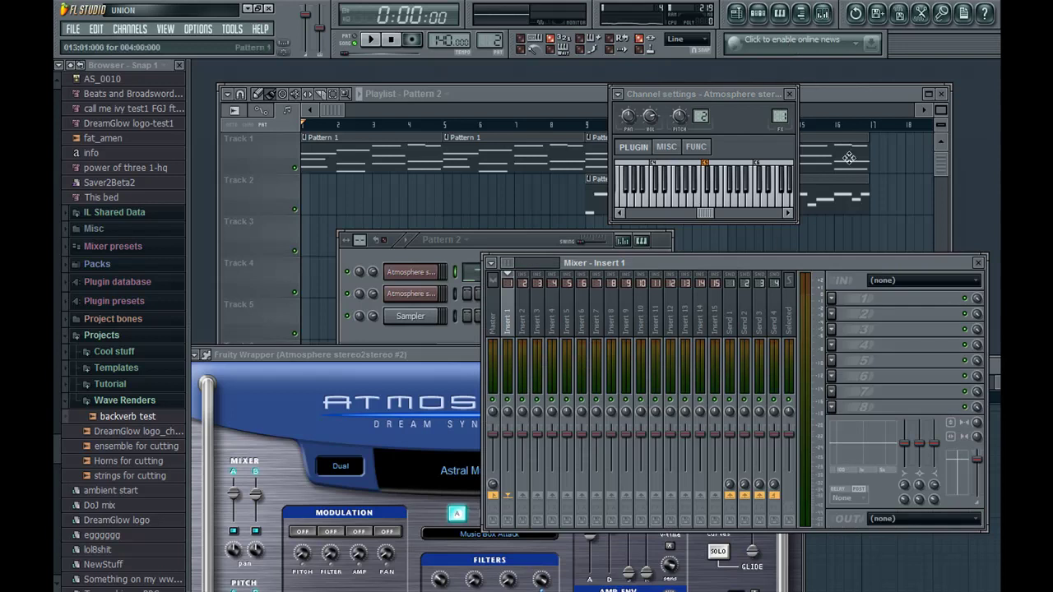
{"action": "left_click", "coordinate": [832, 298]}
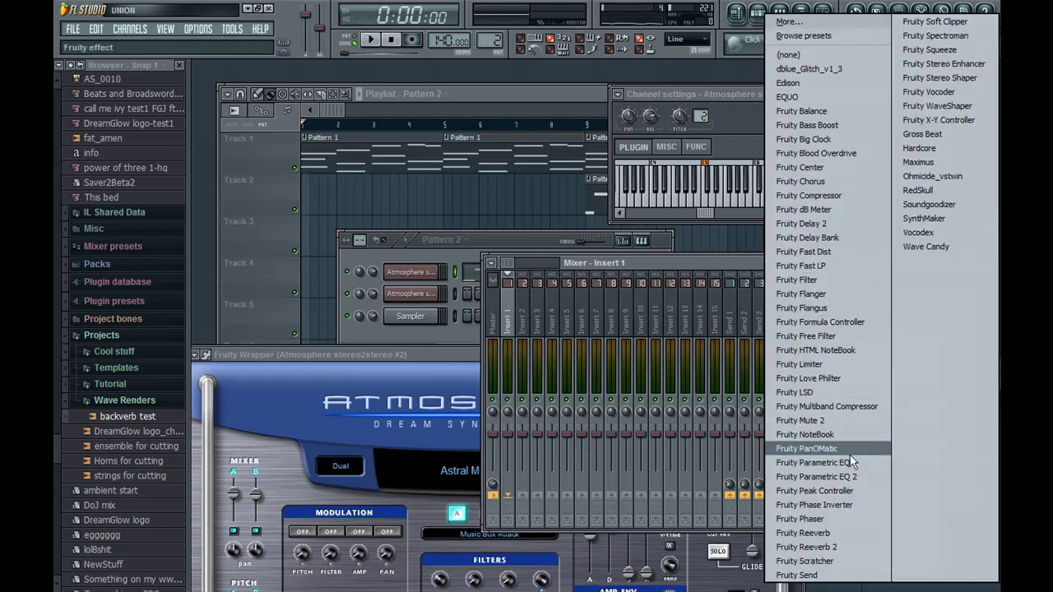
{"action": "left_click", "coordinate": [841, 532]}
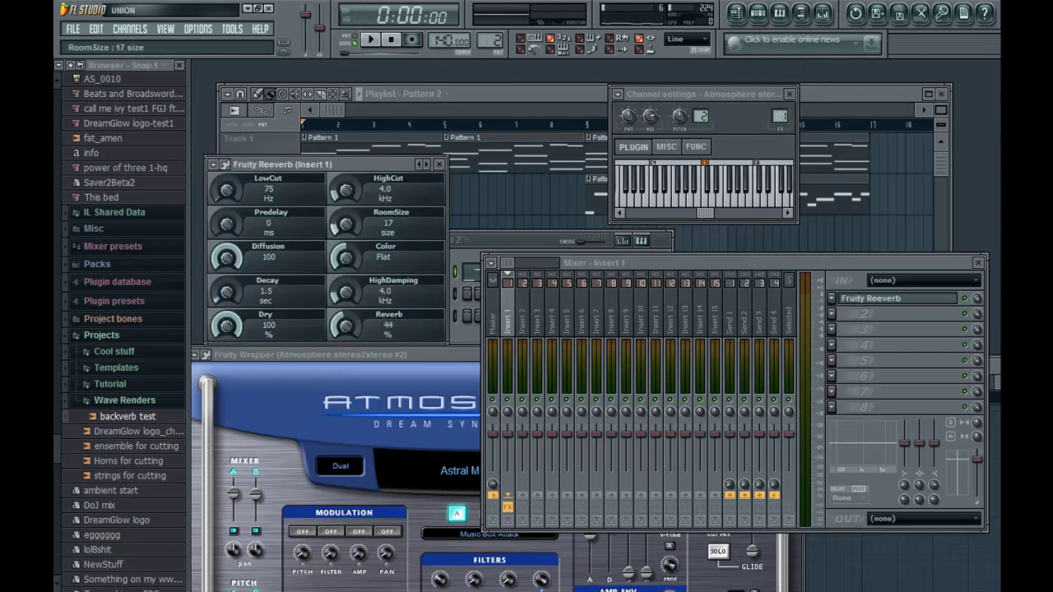
{"action": "left_click", "coordinate": [470, 235]}
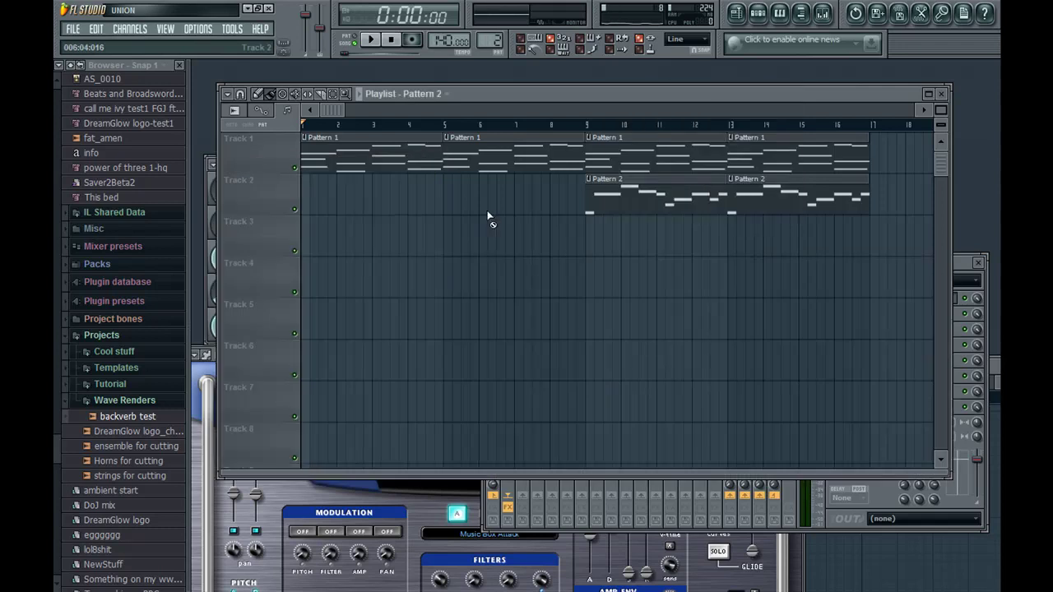
{"action": "left_click", "coordinate": [578, 125]}
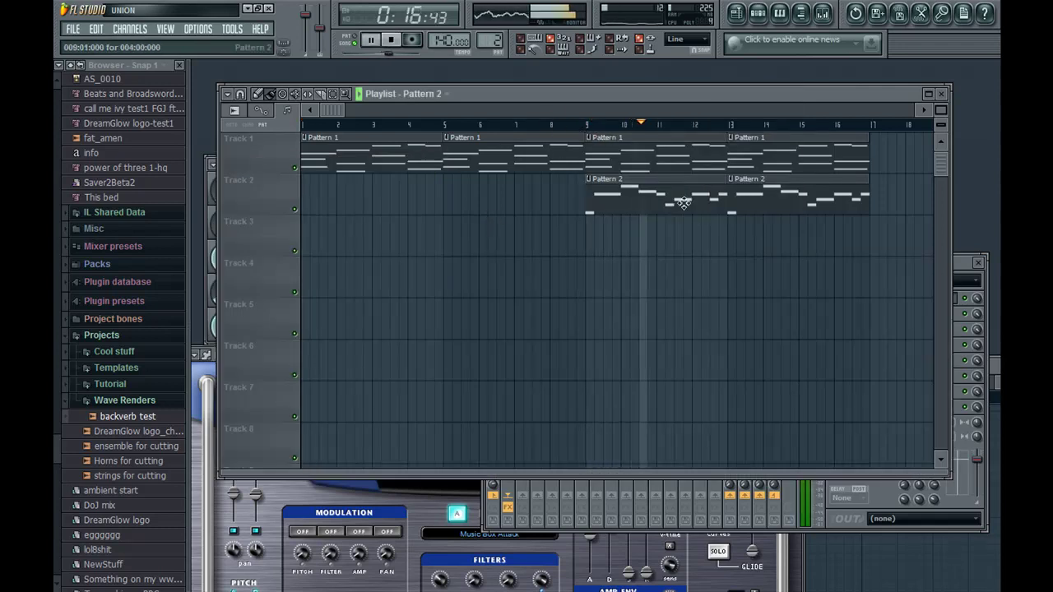
- Add Fruity Delay Bank after the reverb on Insert 1 with Feedback VOL at 27%
{"action": "left_click", "coordinate": [961, 267]}
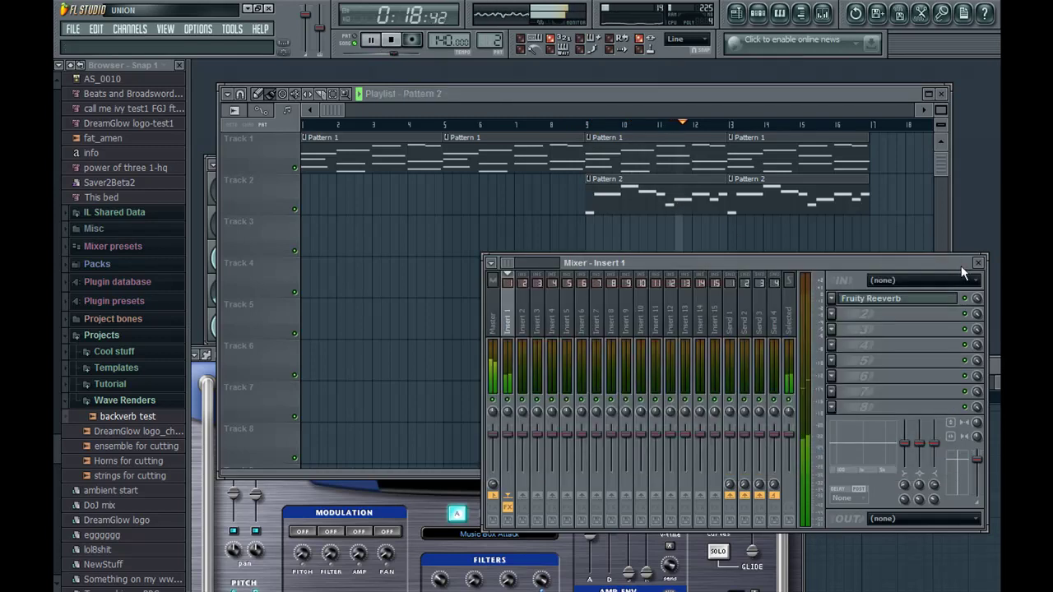
{"action": "key", "text": "space"}
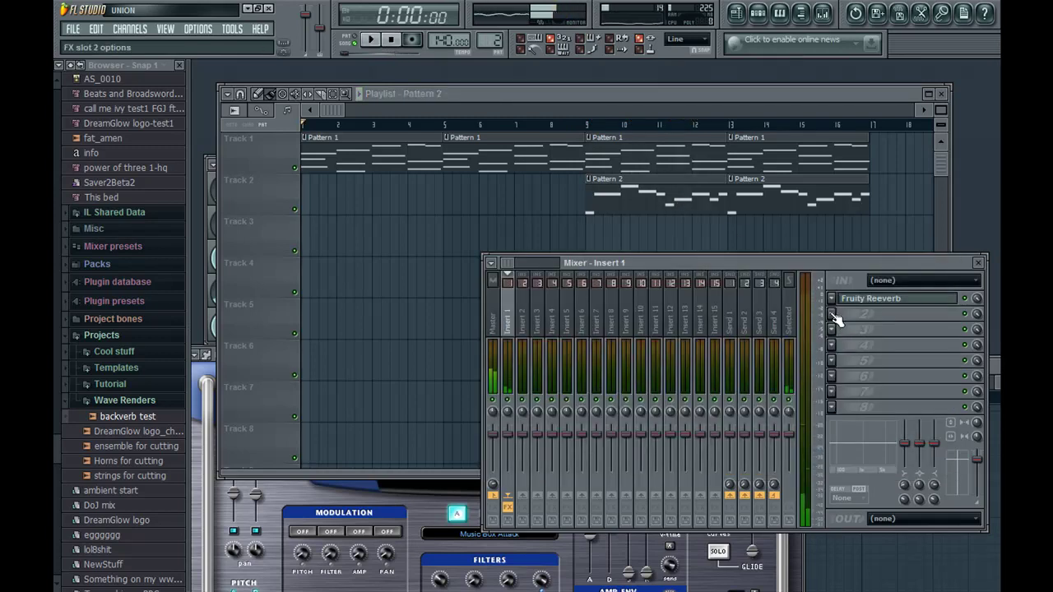
{"action": "left_click", "coordinate": [831, 313]}
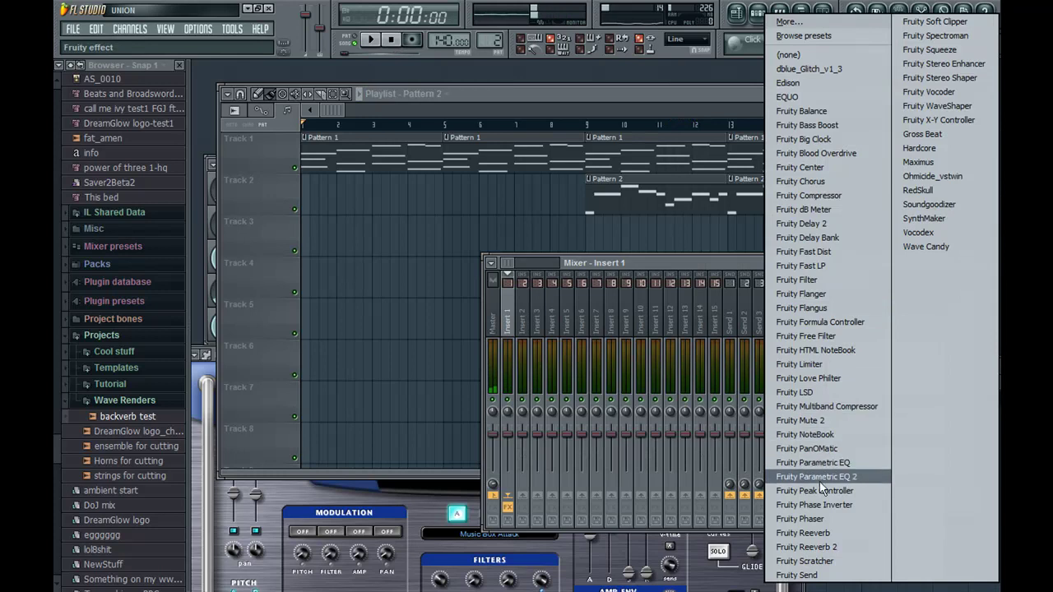
{"action": "left_click", "coordinate": [839, 238]}
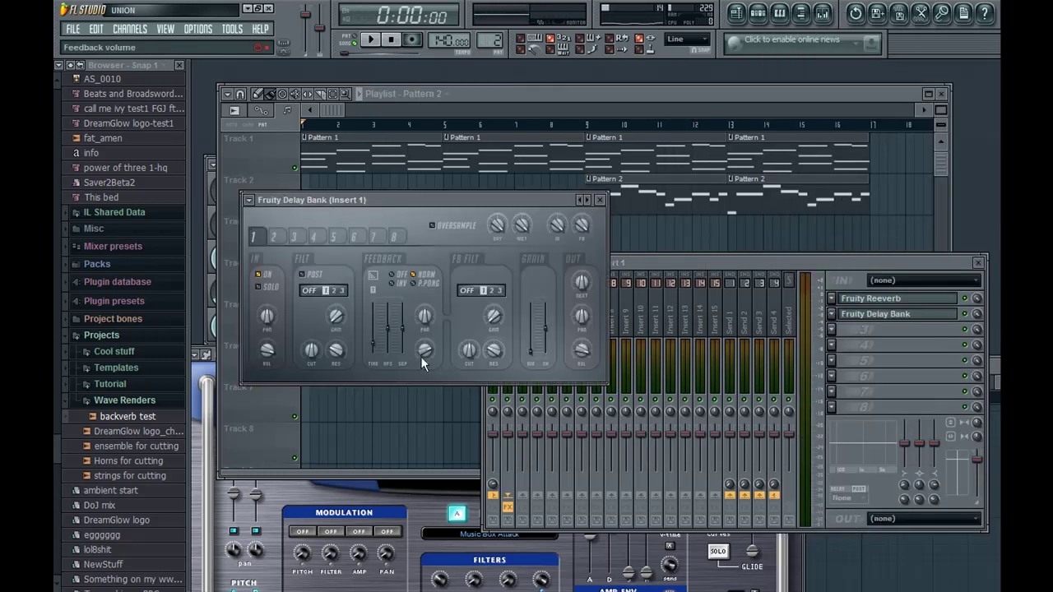
{"action": "left_click_drag", "start_coordinate": [425, 353], "coordinate": [425, 362]}
- Play the song from bar 9 to hear the delay and reverb together
{"action": "key", "text": "space"}
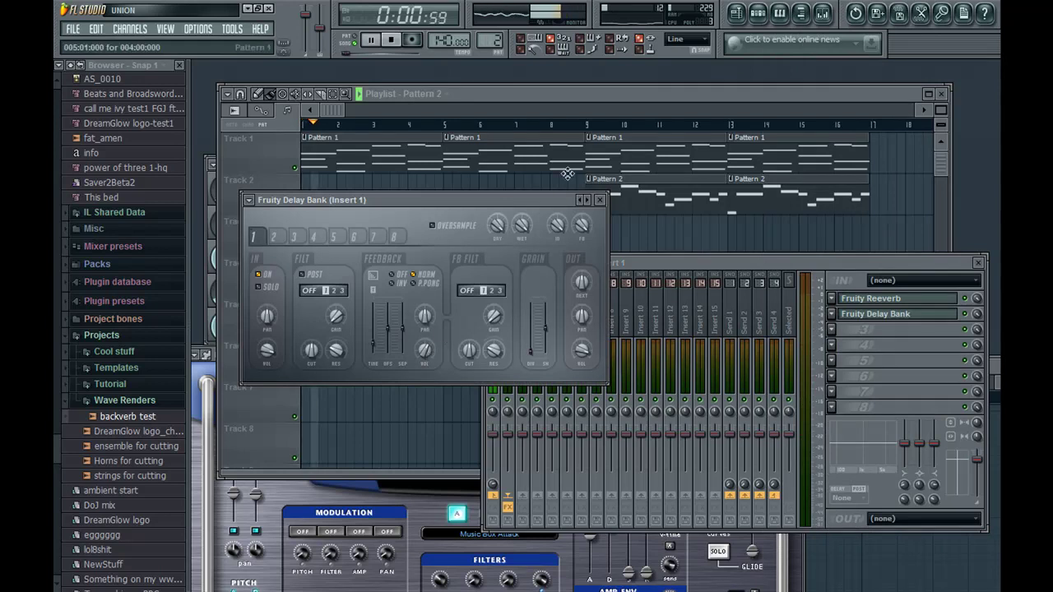
{"action": "mouse_move", "coordinate": [333, 110]}
{"action": "left_mouse_down"}
{"action": "mouse_move", "coordinate": [578, 110]}
{"action": "mouse_move", "coordinate": [458, 132]}
{"action": "left_mouse_up"}
{"action": "left_click", "coordinate": [451, 128]}
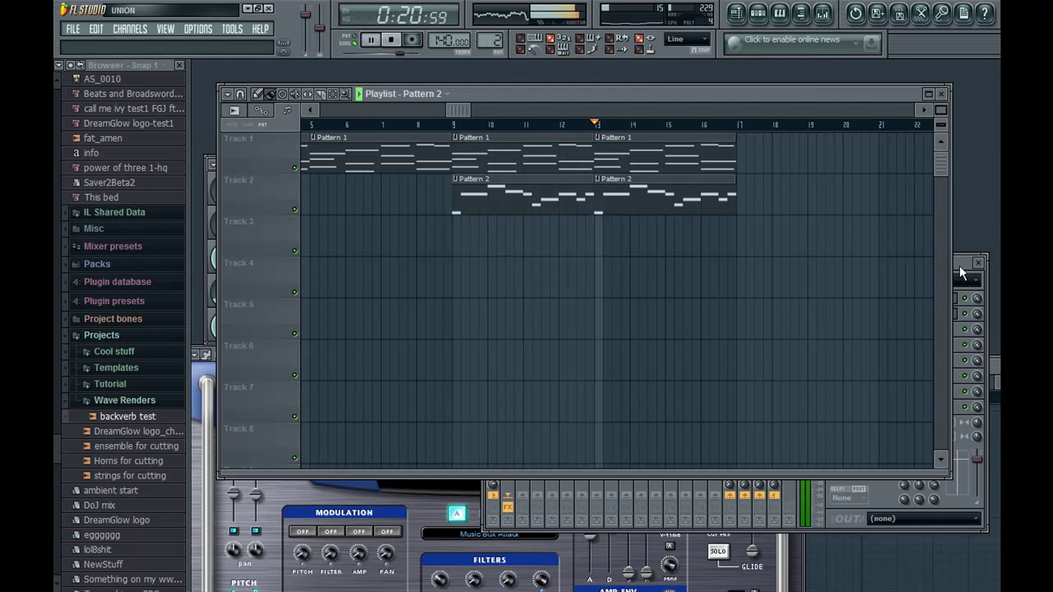
- Stop playback and set the song position to bar 9
{"action": "key", "text": "space"}
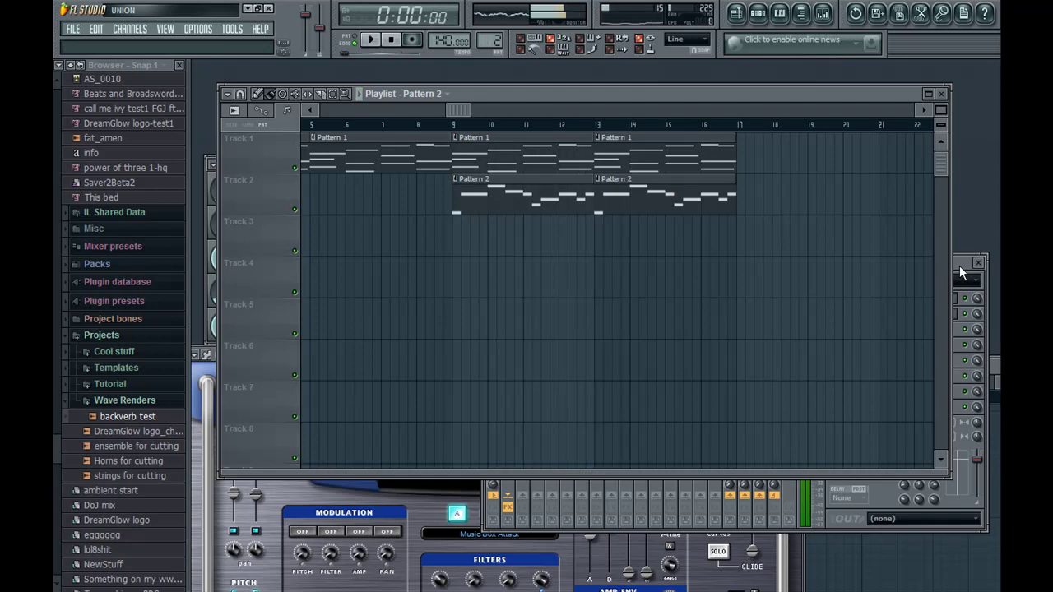
{"action": "left_click", "coordinate": [457, 123]}
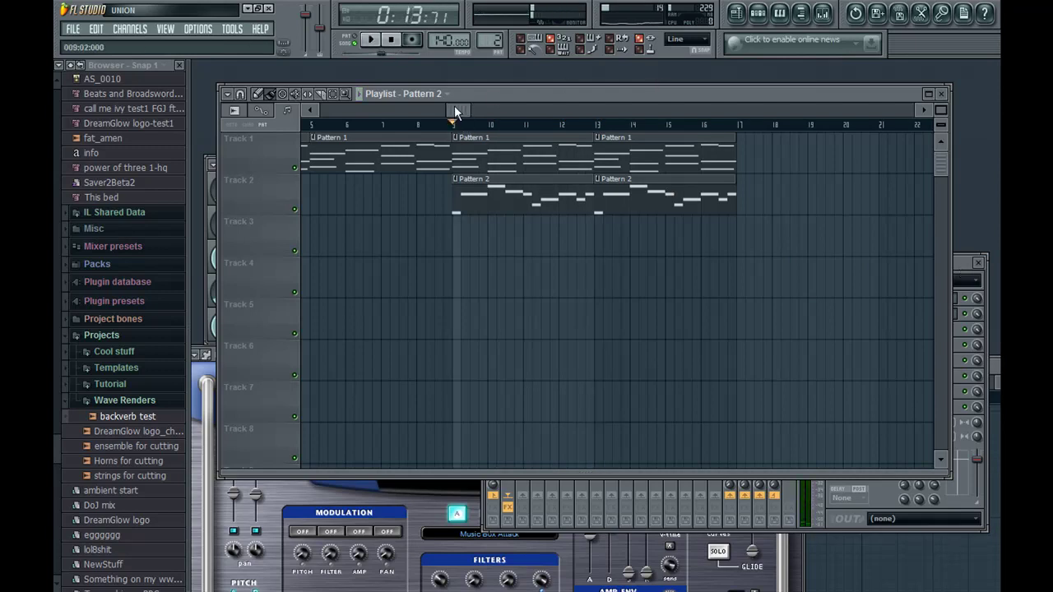
{"action": "left_click_drag", "start_coordinate": [453, 105], "coordinate": [453, 204]}
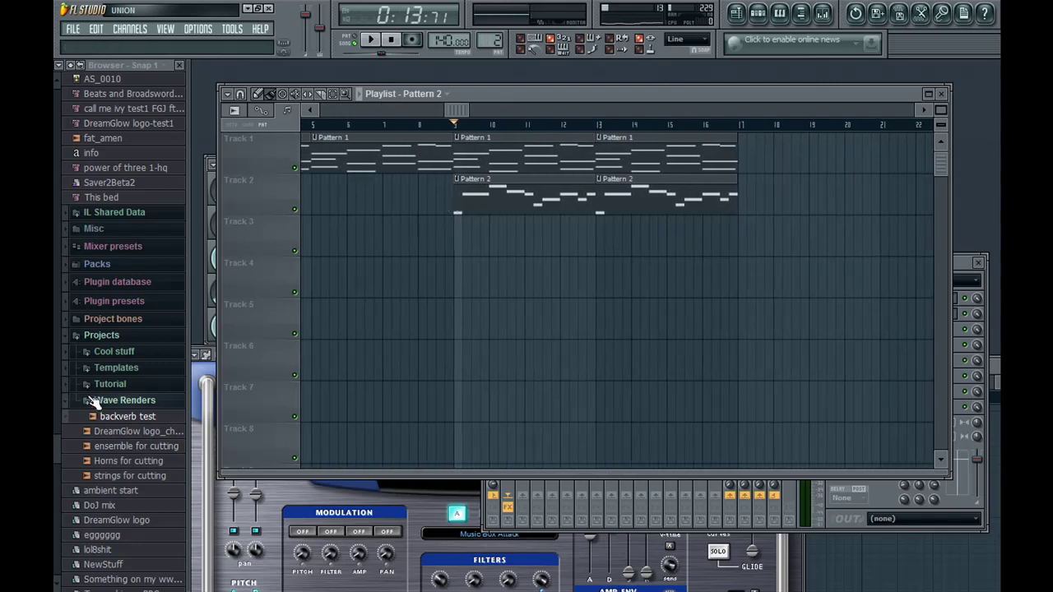
- Expand single hit drums > Glitched > Glitch parts in the browser and switch to empty Pattern 3
{"action": "left_click", "coordinate": [105, 336]}
{"action": "scroll", "coordinate": [105, 342], "scroll_direction": "up", "scroll_amount": 6}
{"action": "left_click", "coordinate": [115, 233]}
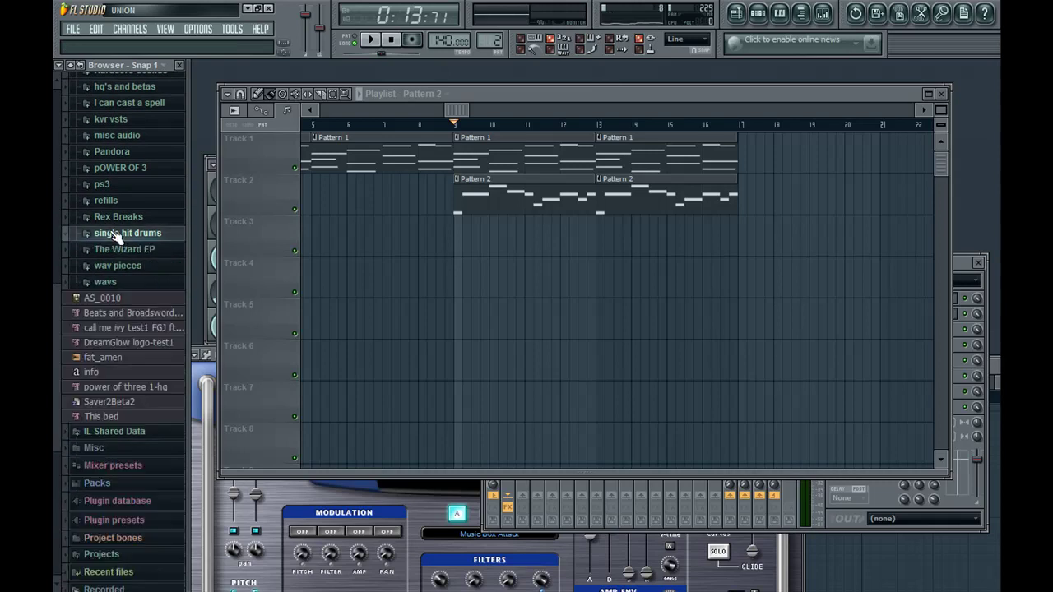
{"action": "left_click", "coordinate": [118, 217]}
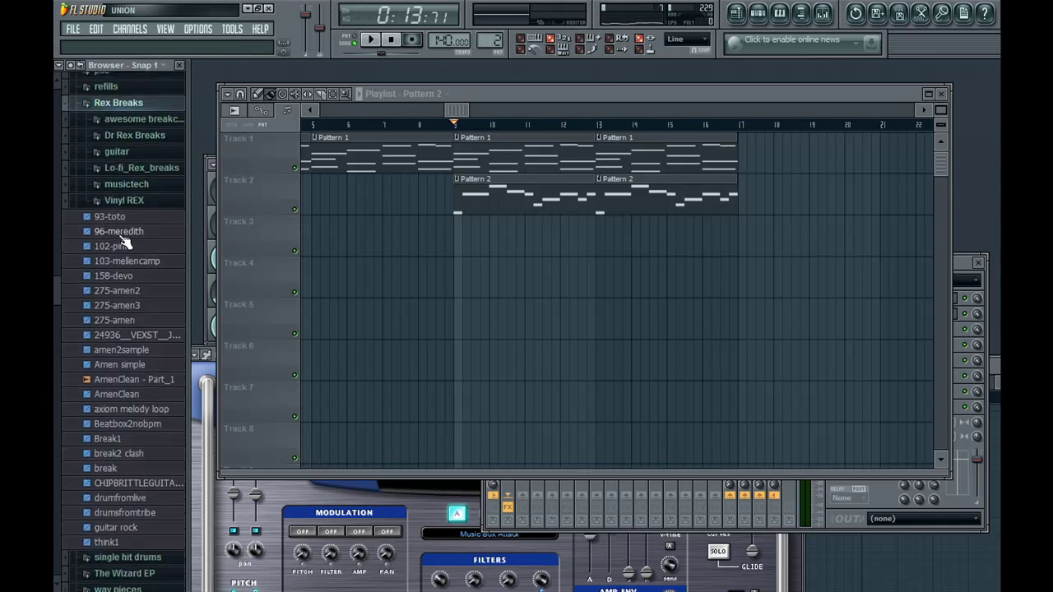
{"action": "left_click", "coordinate": [134, 167]}
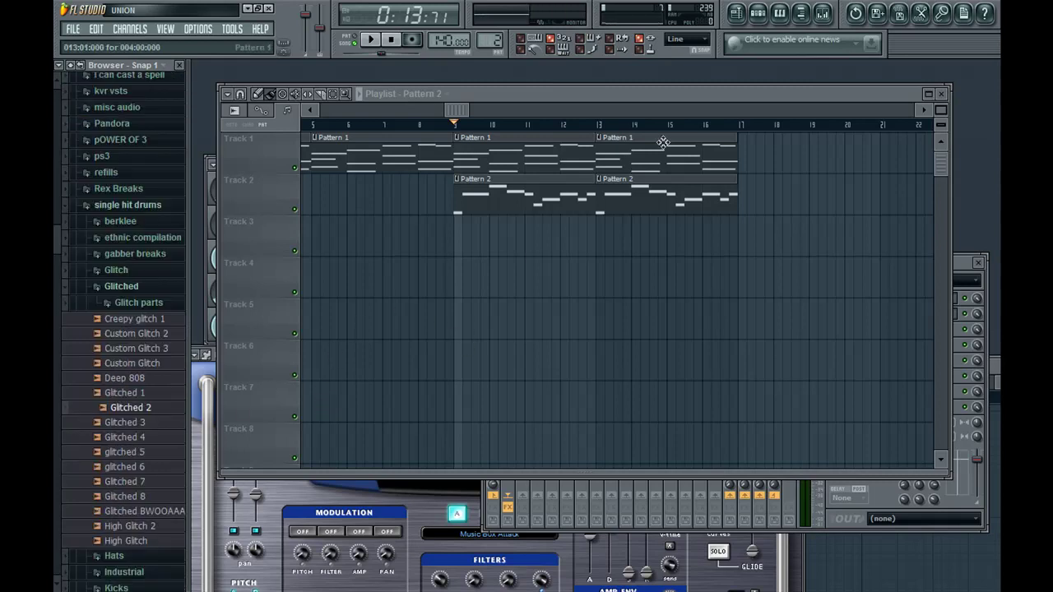
{"action": "key", "text": "F6"}
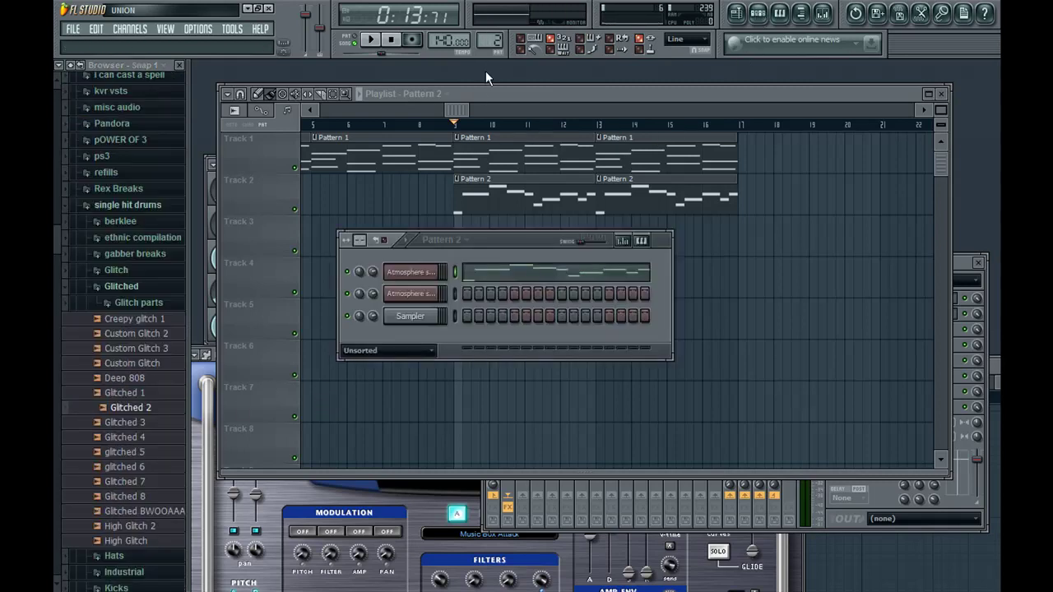
{"action": "left_click_drag", "start_coordinate": [490, 41], "coordinate": [489, 35]}
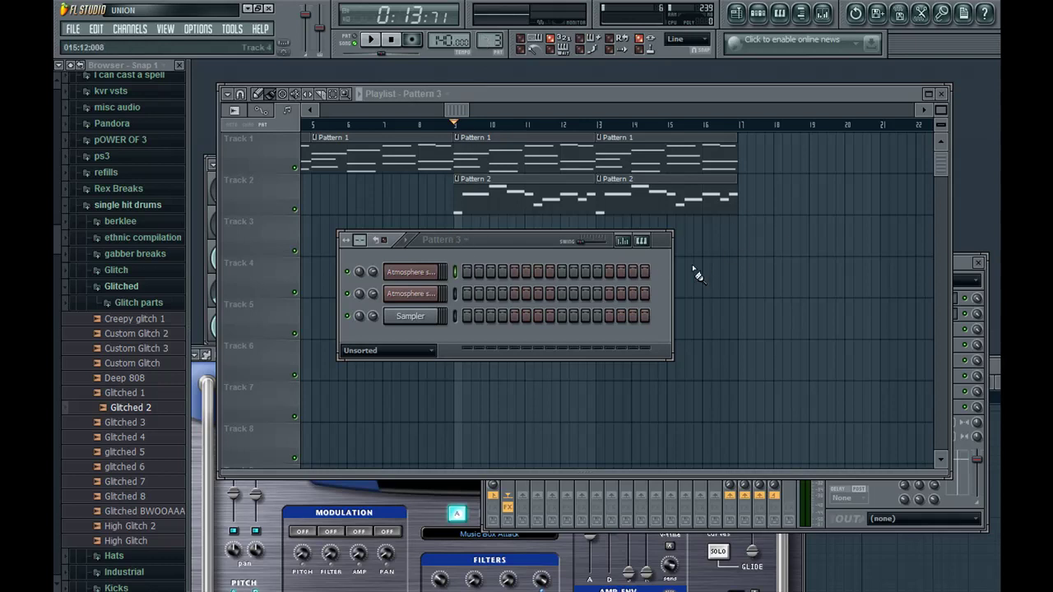
- Load Glitched 2 into a new Fruity Slicer channel and place Pattern 3 on Track 3 at bar 9, looping bars 9–13
{"action": "right_click", "coordinate": [138, 409]}
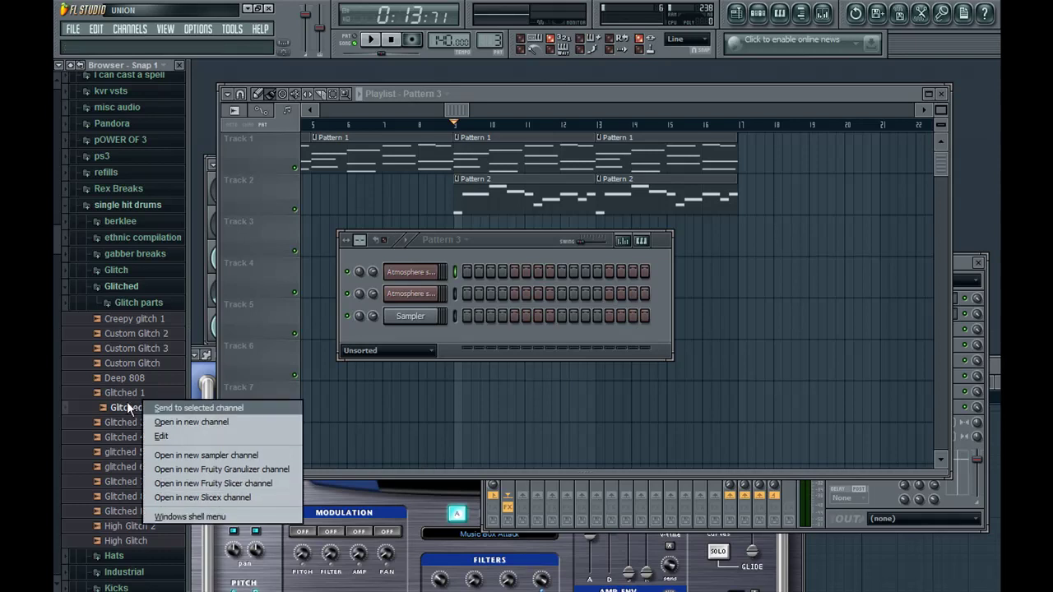
{"action": "left_click", "coordinate": [190, 486]}
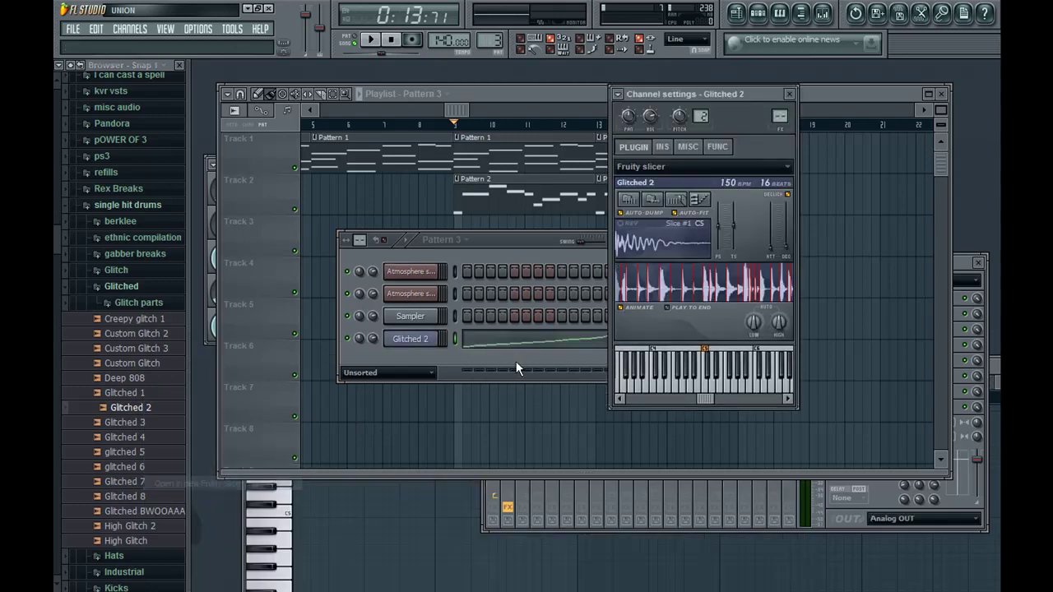
{"action": "left_click", "coordinate": [530, 421]}
{"action": "left_click", "coordinate": [463, 244]}
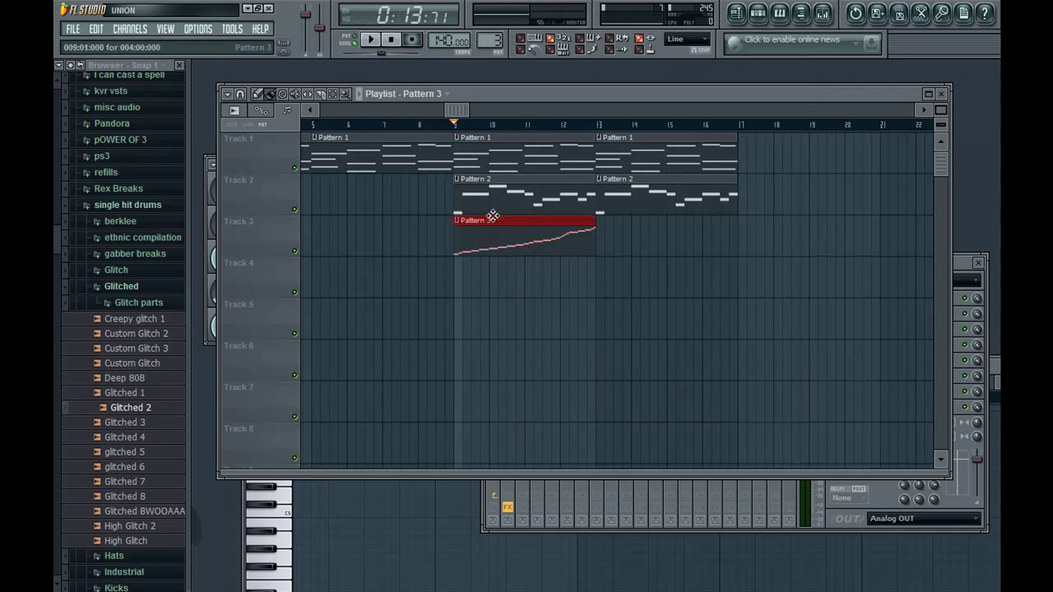
{"action": "left_click_drag", "start_coordinate": [457, 128], "coordinate": [528, 126]}
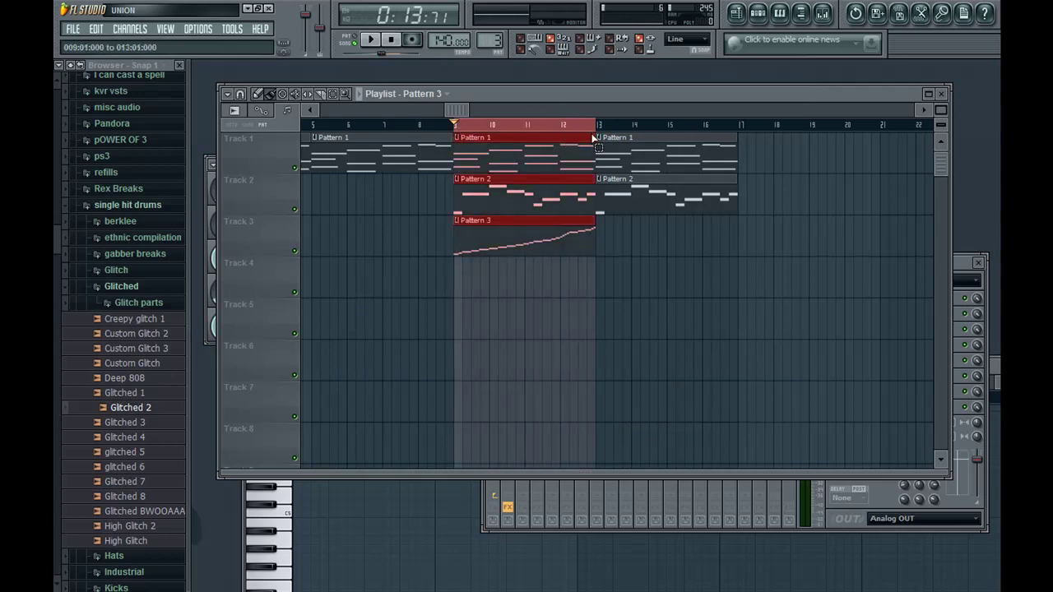
{"action": "double_click", "coordinate": [503, 239]}
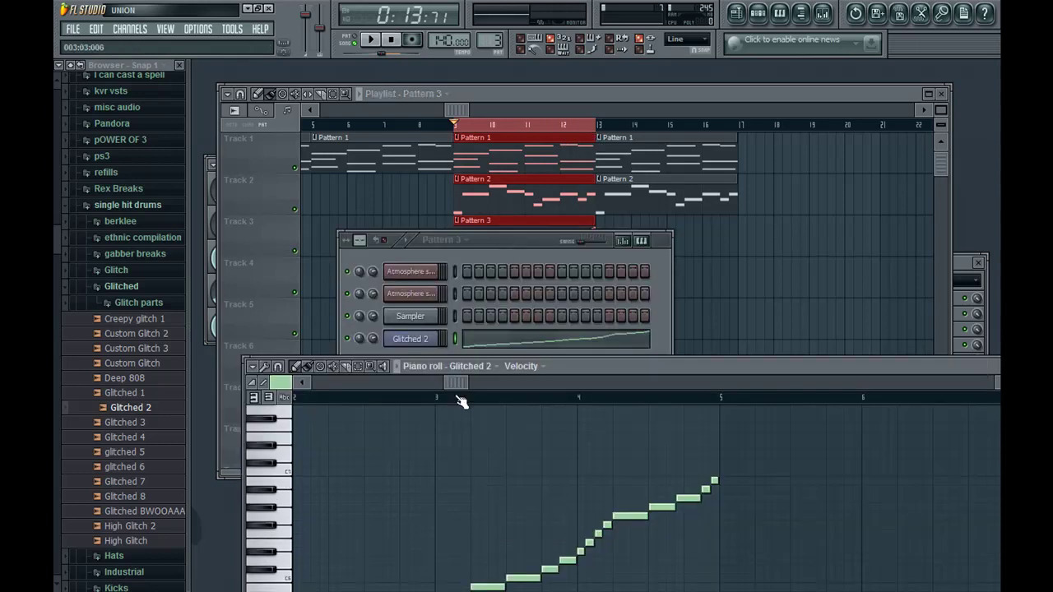
- Delete the Glitched 2 slicer's default notes and show slice names in the piano roll
{"action": "key", "text": "ctrl+a"}
{"action": "key", "text": "Delete"}
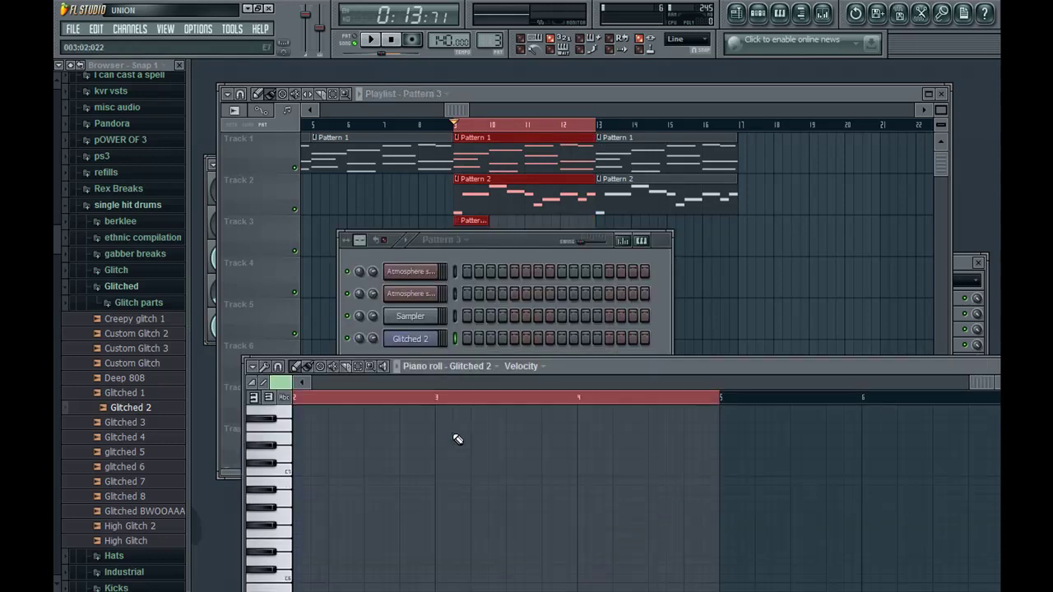
{"action": "left_click_drag", "start_coordinate": [582, 375], "coordinate": [641, 189]}
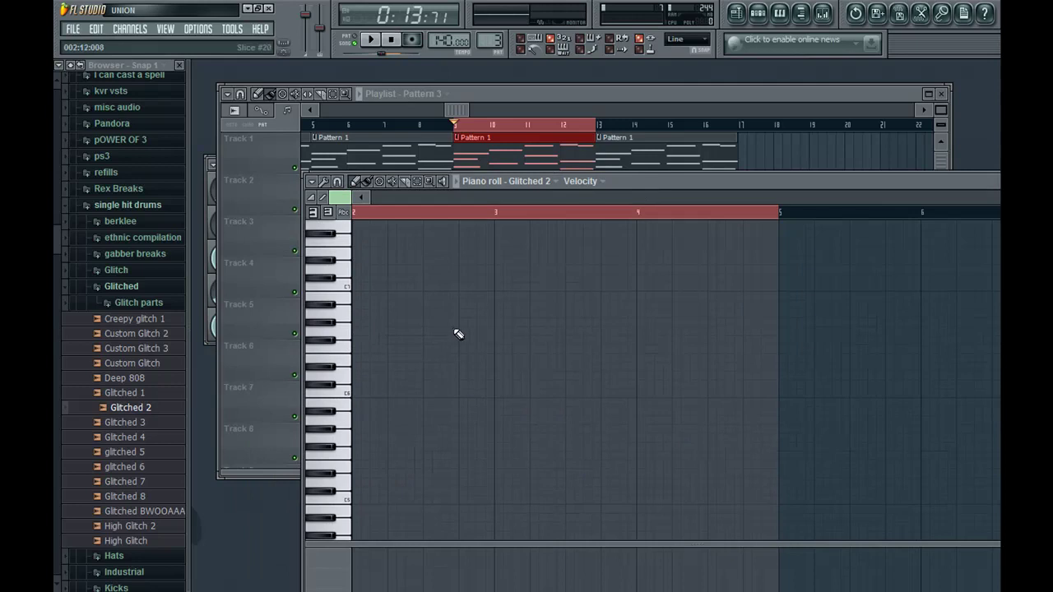
{"action": "left_click", "coordinate": [345, 213]}
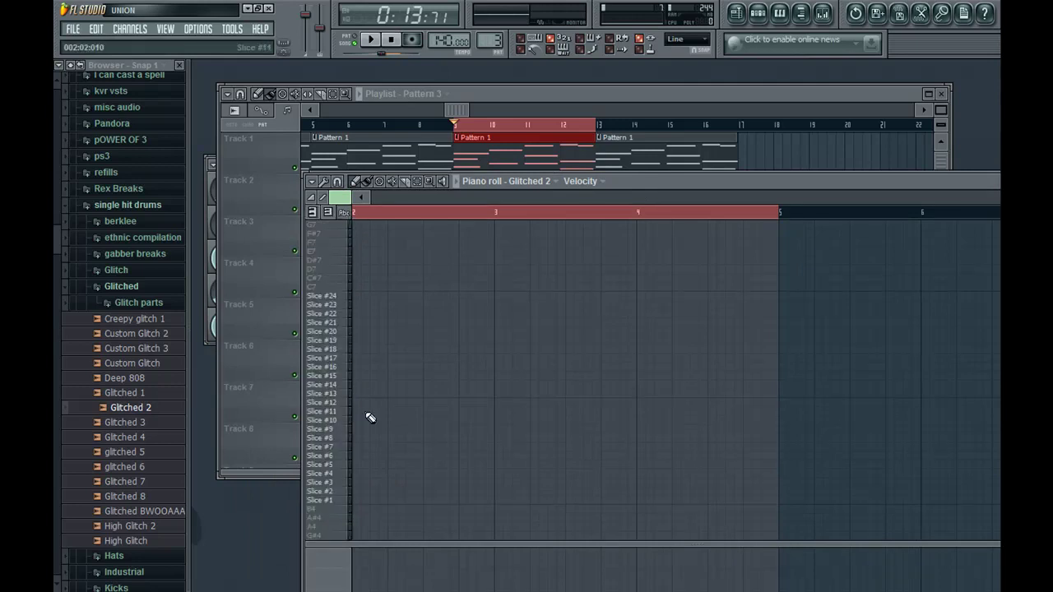
{"action": "left_click_drag", "start_coordinate": [356, 492], "coordinate": [329, 502]}
{"action": "mouse_move", "coordinate": [636, 187]}
{"action": "left_mouse_down"}
{"action": "mouse_move", "coordinate": [604, 361]}
{"action": "mouse_move", "coordinate": [641, 169]}
{"action": "left_mouse_up"}
{"action": "key", "text": "space"}
{"action": "key", "text": "space"}
{"action": "left_click", "coordinate": [387, 471]}
{"action": "right_click", "coordinate": [389, 471]}
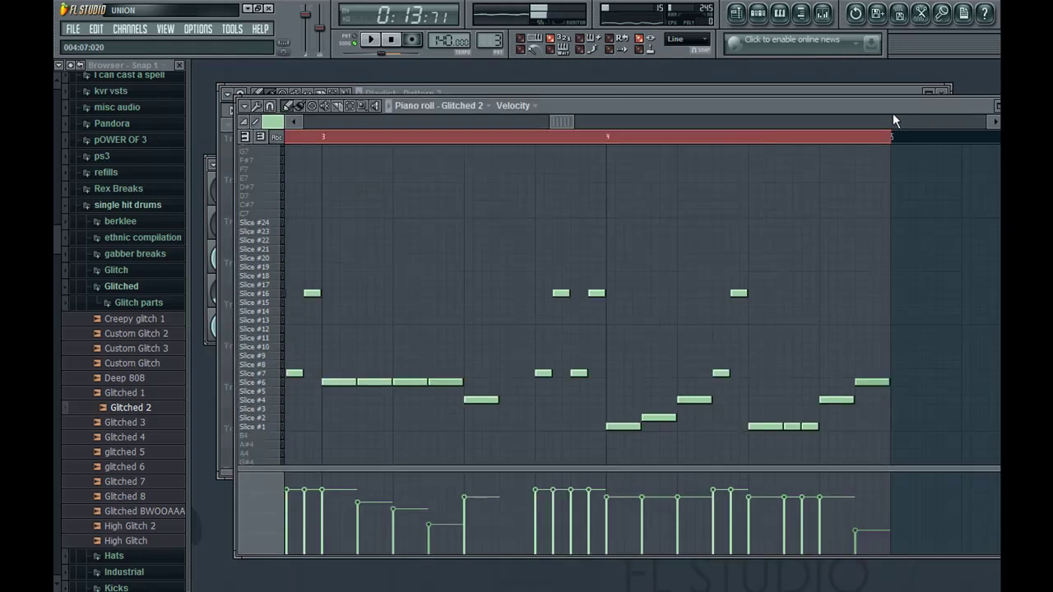
- Reopen Pattern 3's slice notes from the playlist and play back the new rhythm
{"action": "left_click_drag", "start_coordinate": [893, 113], "coordinate": [827, 376]}
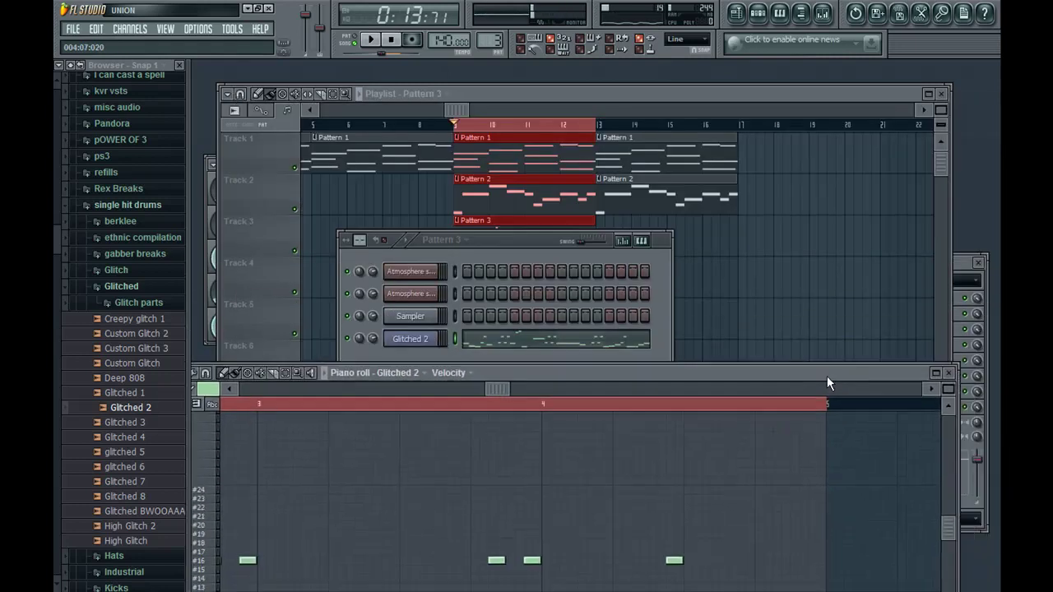
{"action": "left_click", "coordinate": [949, 373]}
{"action": "key", "text": "F6"}
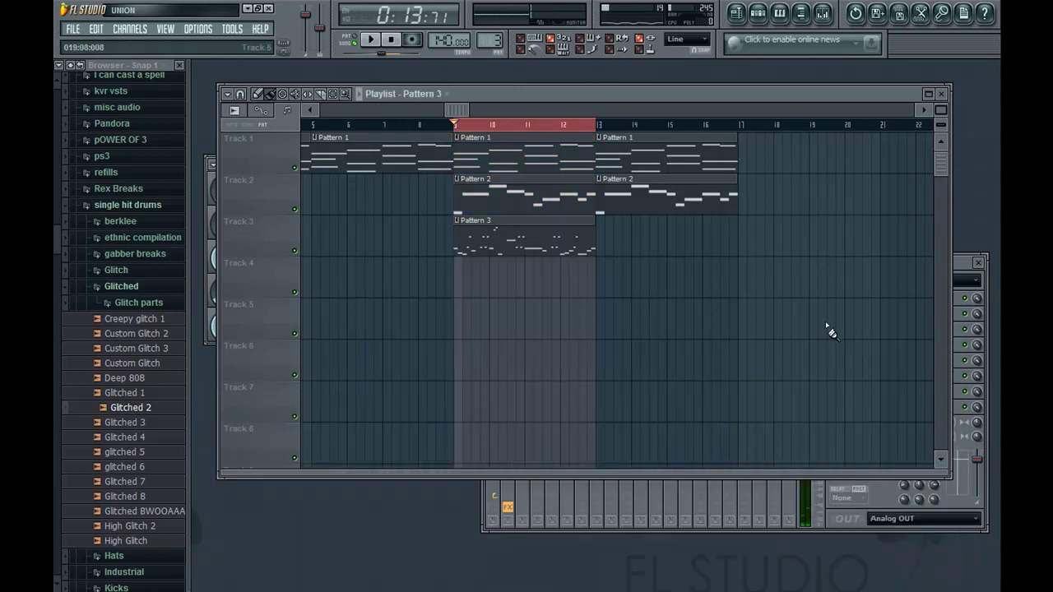
{"action": "left_click", "coordinate": [584, 128]}
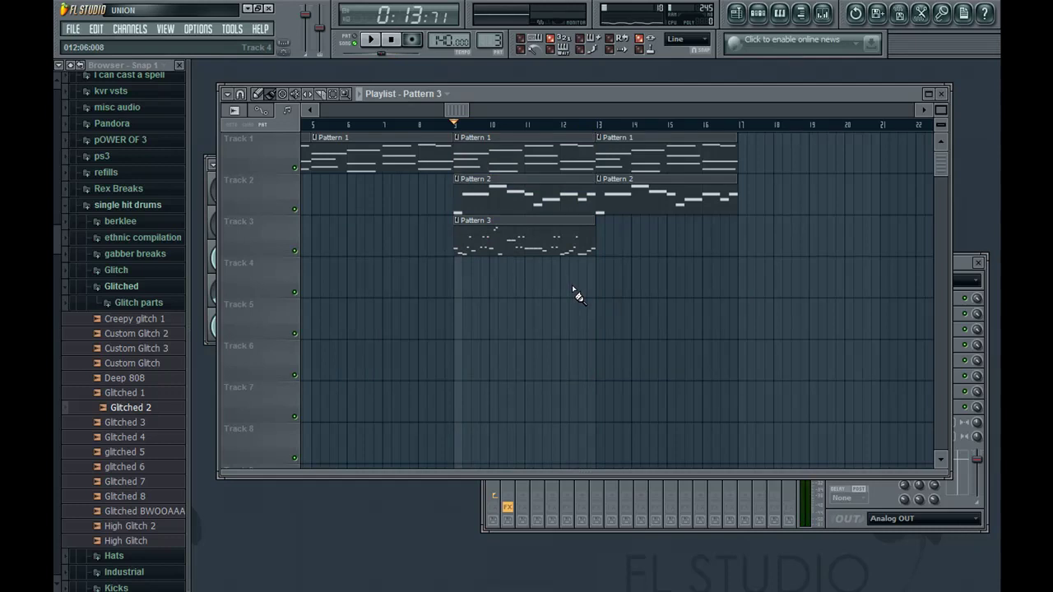
{"action": "double_click", "coordinate": [481, 238]}
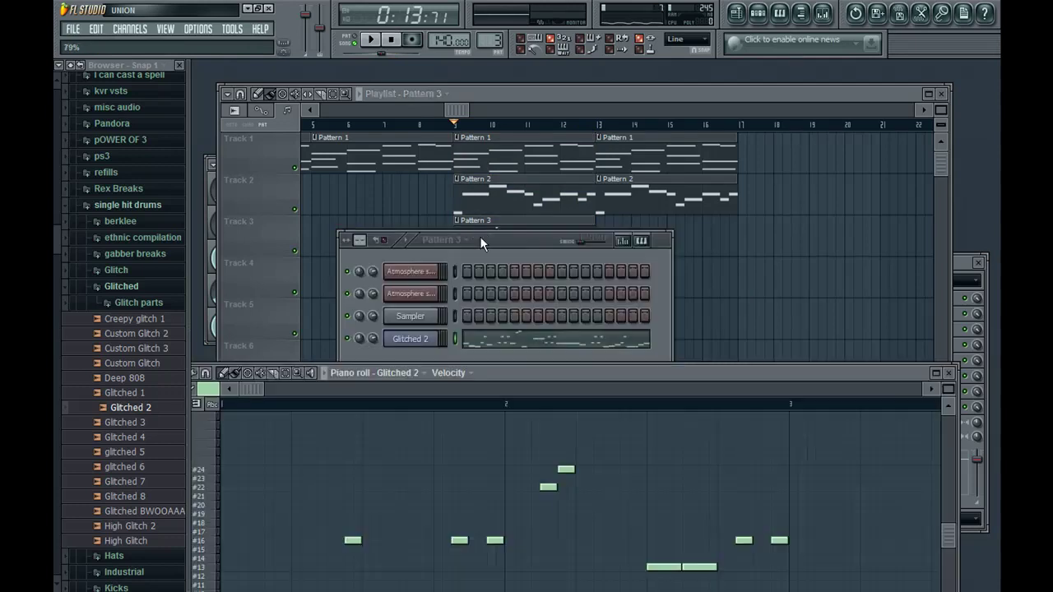
{"action": "left_click_drag", "start_coordinate": [496, 379], "coordinate": [577, 190]}
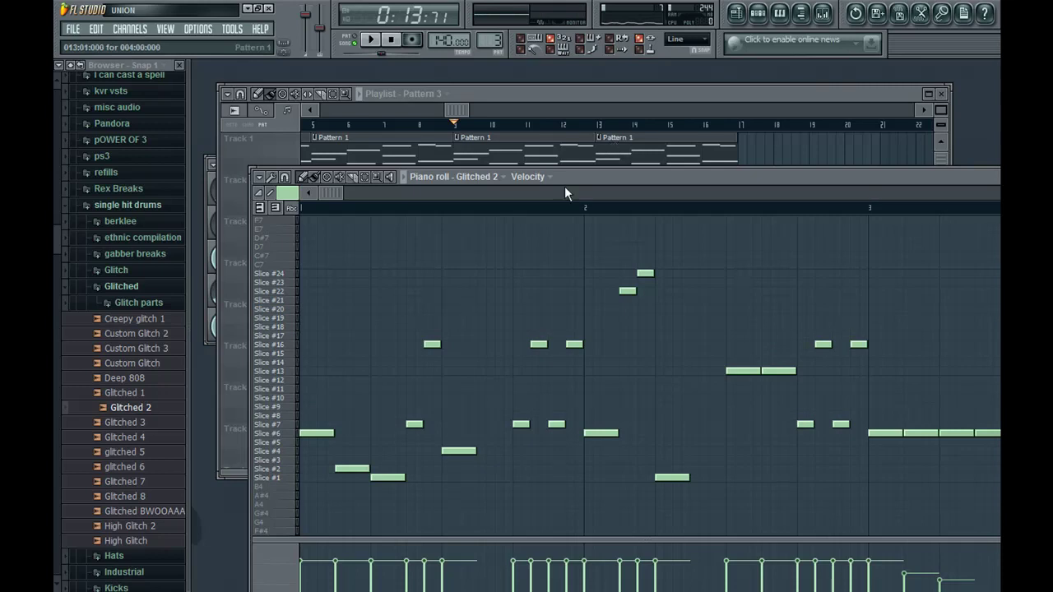
{"action": "key", "text": "space"}
{"action": "left_click_drag", "start_coordinate": [333, 193], "coordinate": [641, 208]}
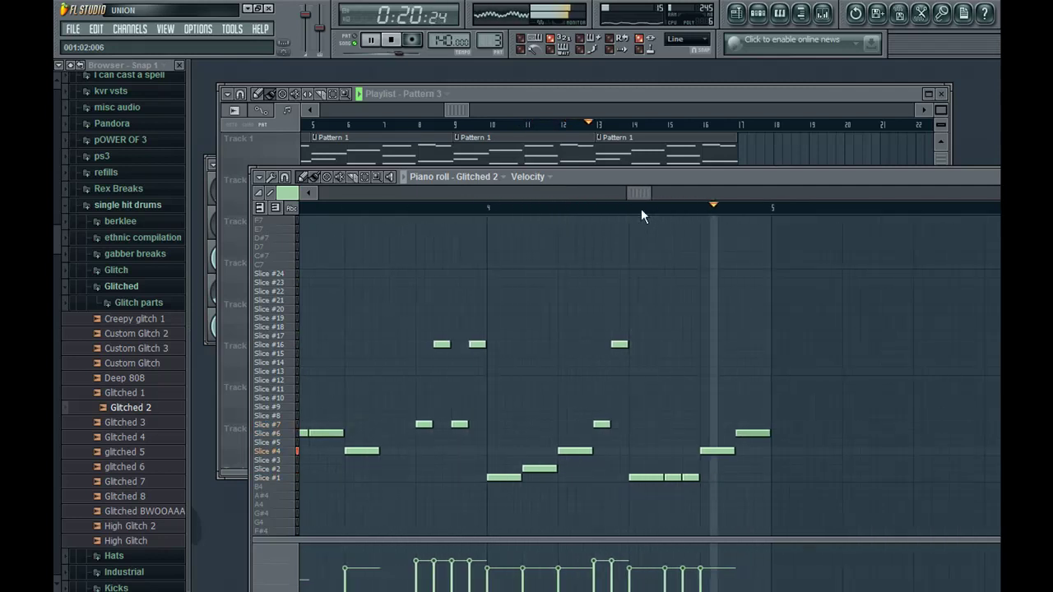
{"action": "key", "text": "space"}
- Duplicate the Pattern 3 drum clip right after itself with Ctrl+B
{"action": "left_click", "coordinate": [732, 163]}
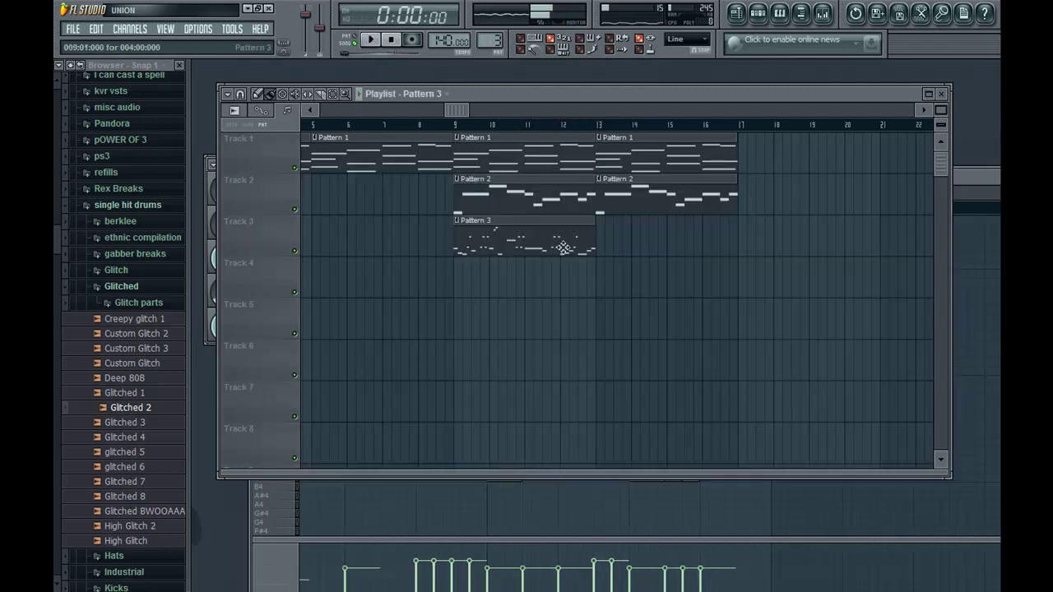
{"action": "left_click_drag", "start_coordinate": [542, 221], "coordinate": [613, 256]}
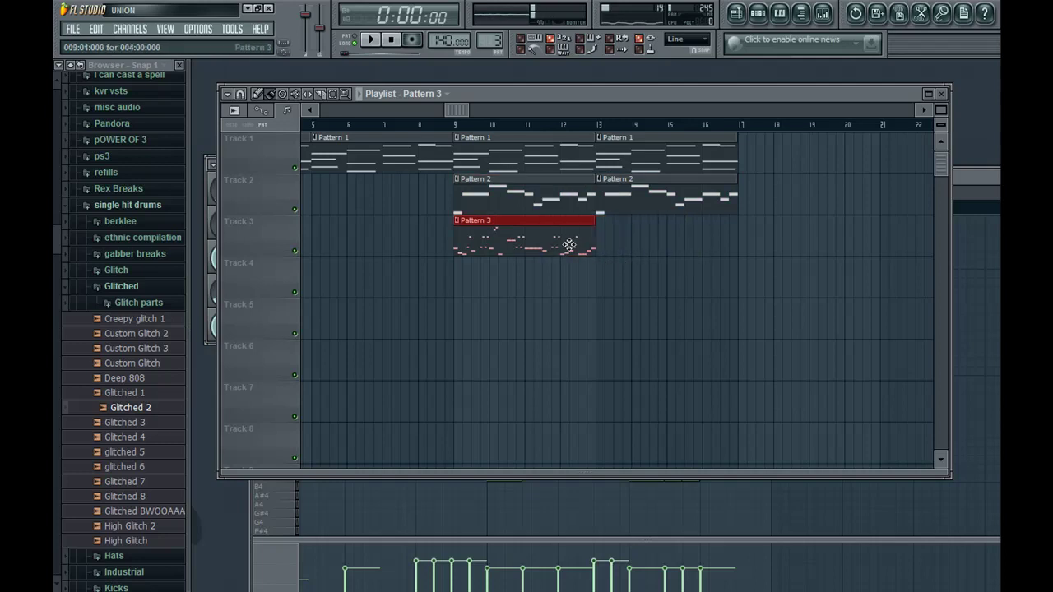
{"action": "key", "text": "ctrl+b"}
- Duplicate all three tracks' clips so the arrangement reaches bar 25, then play it through
{"action": "left_click_drag", "start_coordinate": [780, 267], "coordinate": [760, 155]}
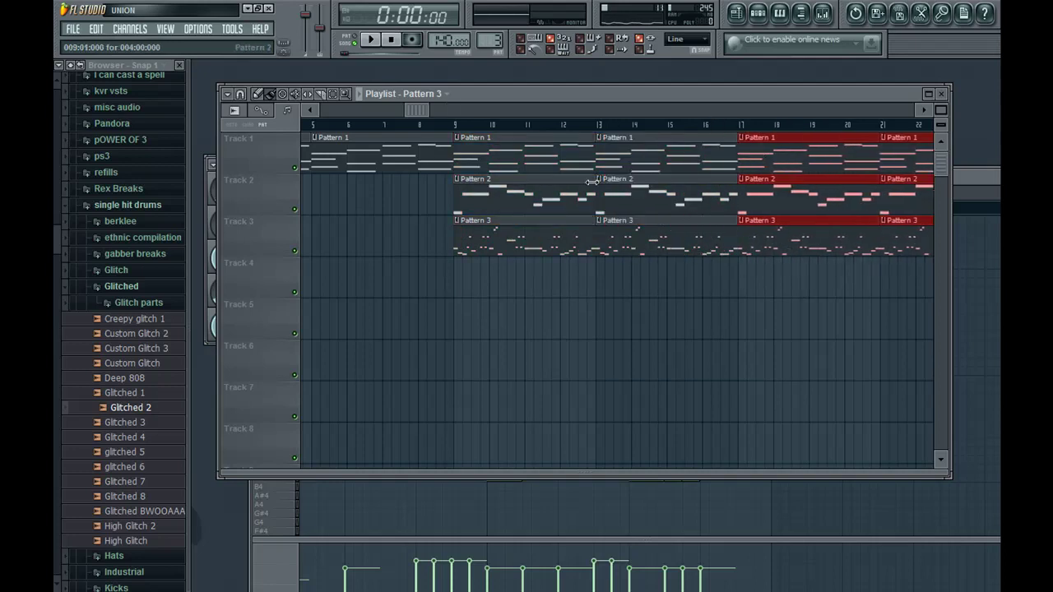
{"action": "left_click", "coordinate": [411, 225]}
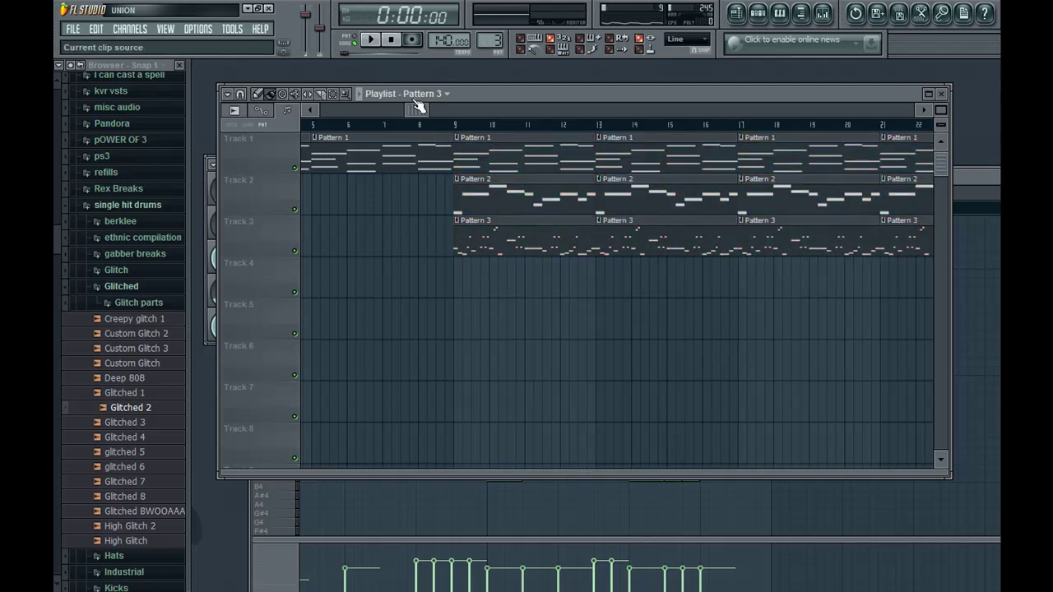
{"action": "left_click_drag", "start_coordinate": [412, 112], "coordinate": [326, 109]}
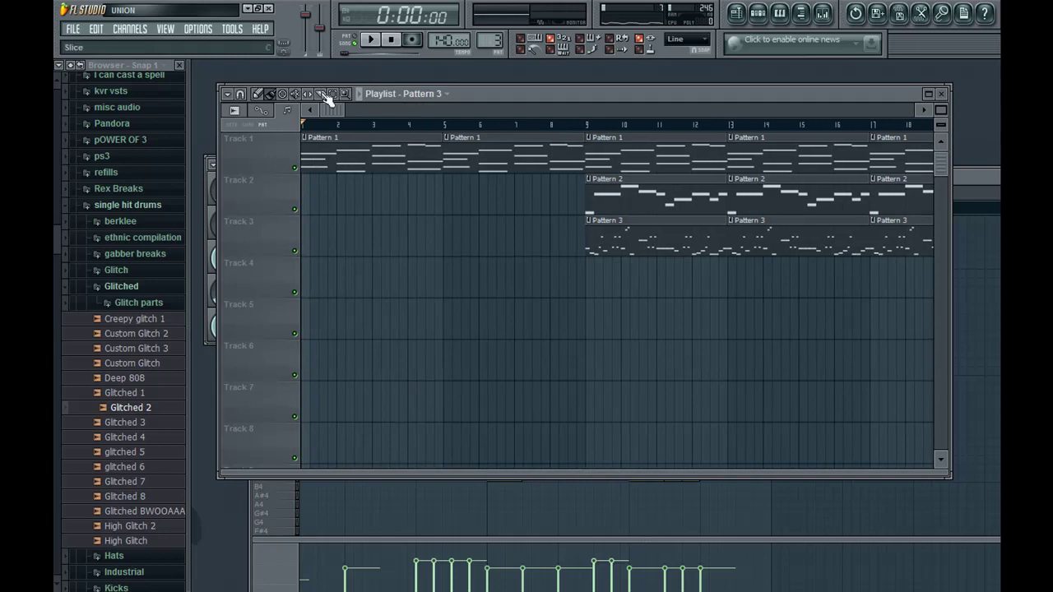
{"action": "key", "text": "space"}
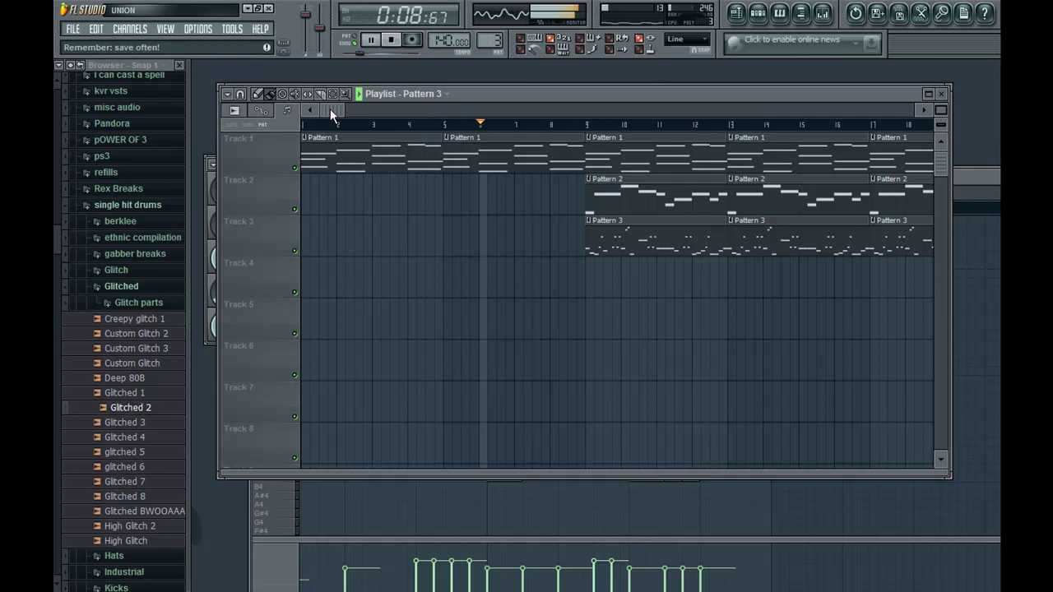
{"action": "left_click_drag", "start_coordinate": [330, 109], "coordinate": [399, 156]}
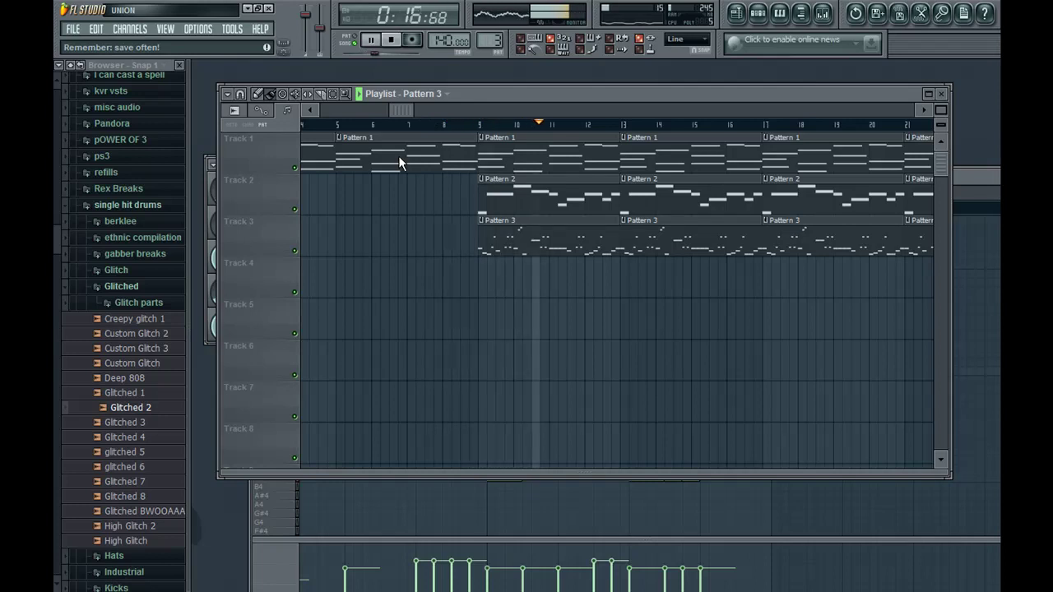
{"action": "left_click_drag", "start_coordinate": [398, 156], "coordinate": [575, 222]}
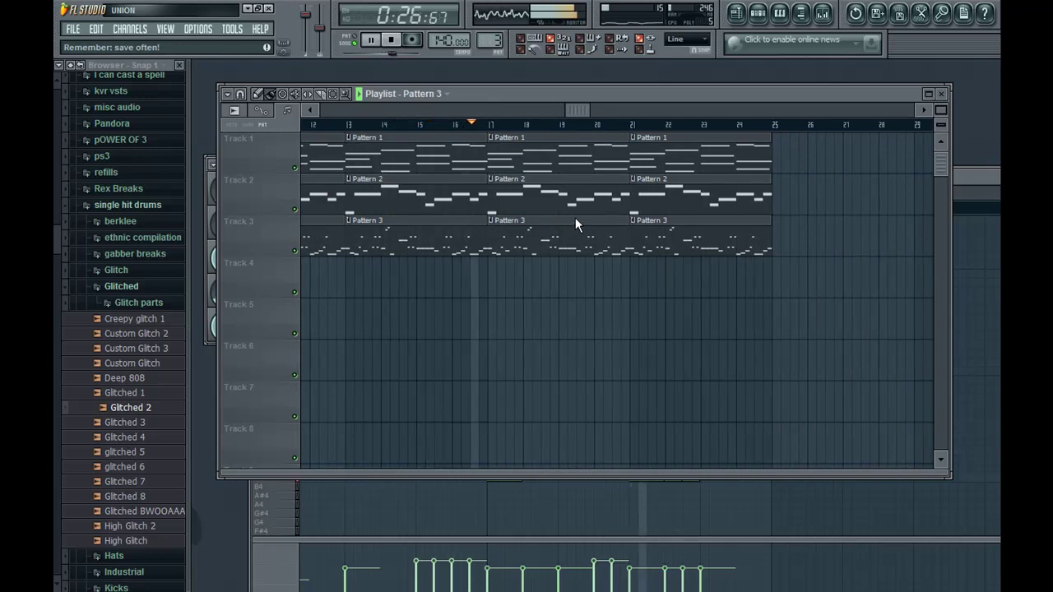
{"action": "key", "text": "space"}
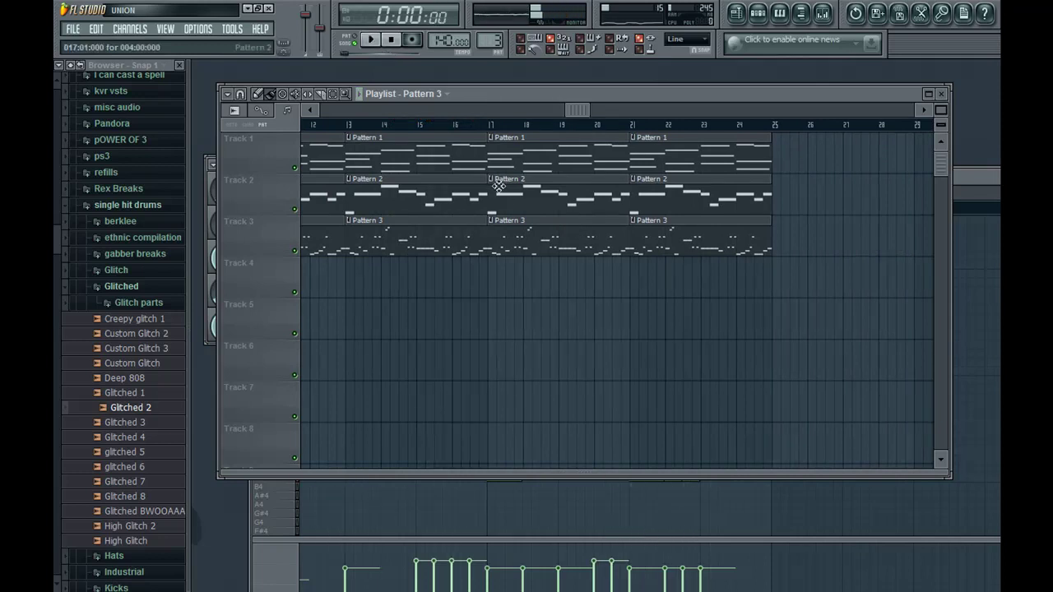
- Make the bar 17 melody clip a unique pattern and delete the Pattern 2 clip at bar 21
{"action": "right_click", "coordinate": [494, 183]}
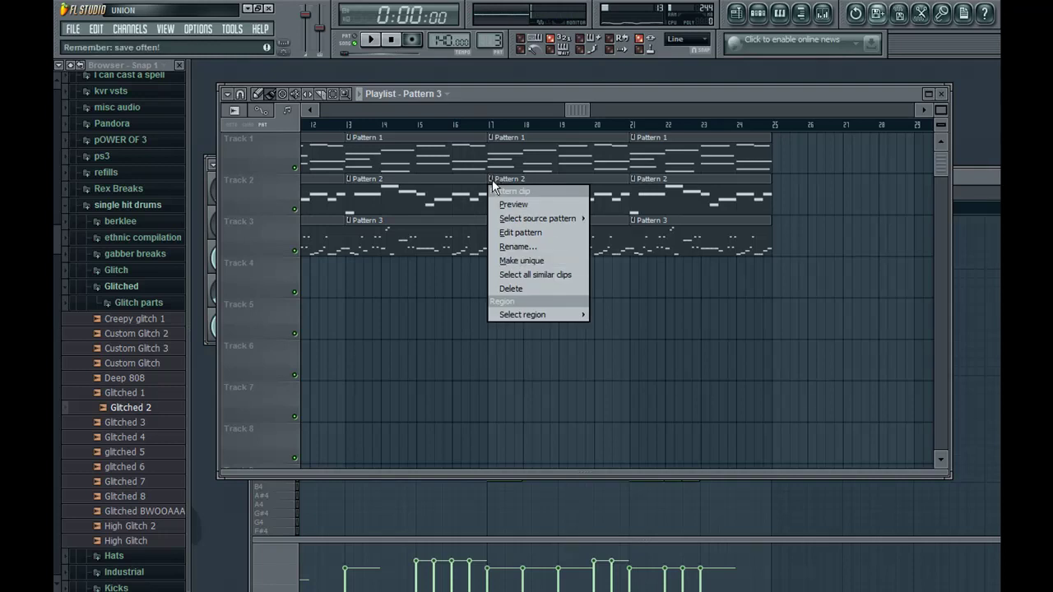
{"action": "left_click", "coordinate": [507, 261]}
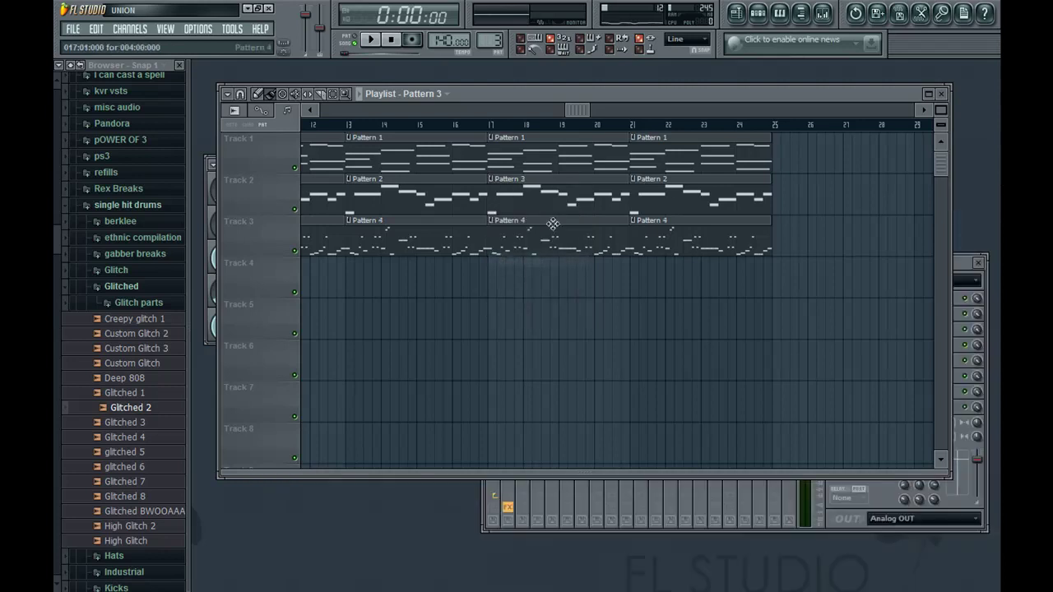
{"action": "right_click", "coordinate": [672, 193]}
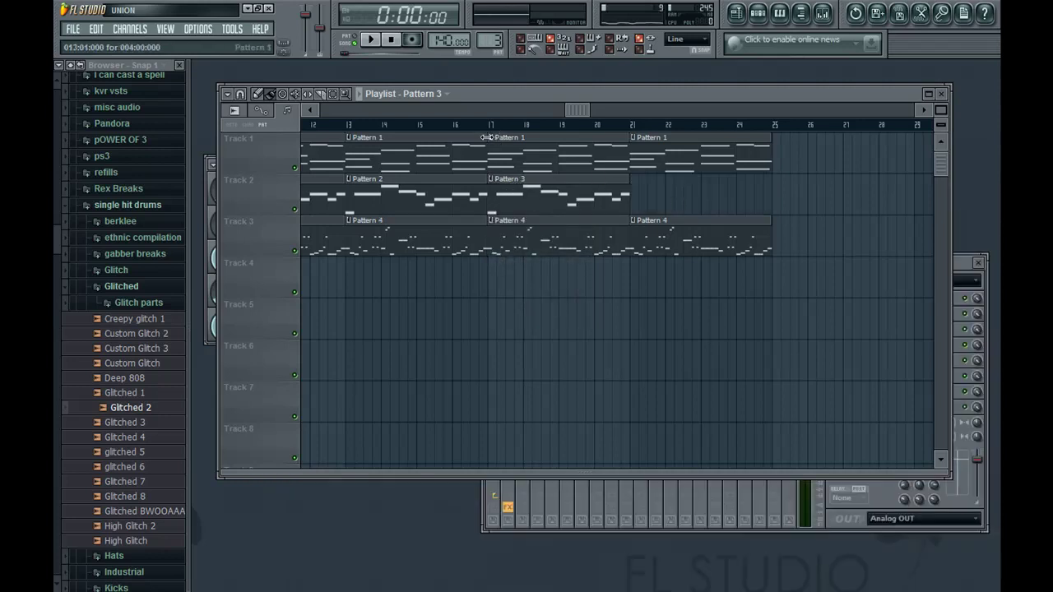
- Open the new melody patterns in the piano roll and audition the Pattern 4 melody at bar 21
{"action": "left_click_drag", "start_coordinate": [489, 124], "coordinate": [630, 175]}
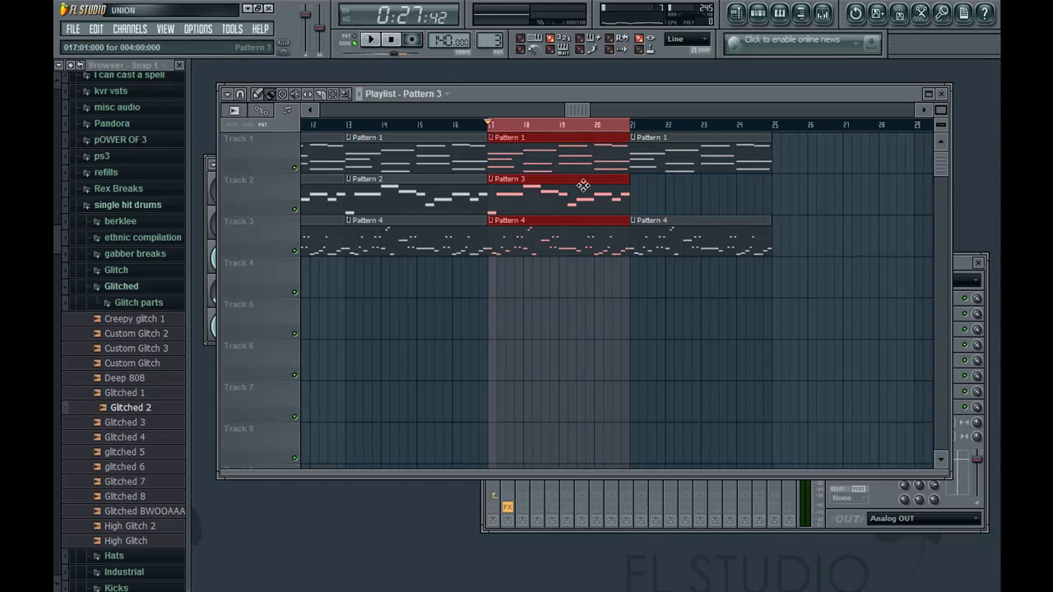
{"action": "double_click", "coordinate": [517, 195]}
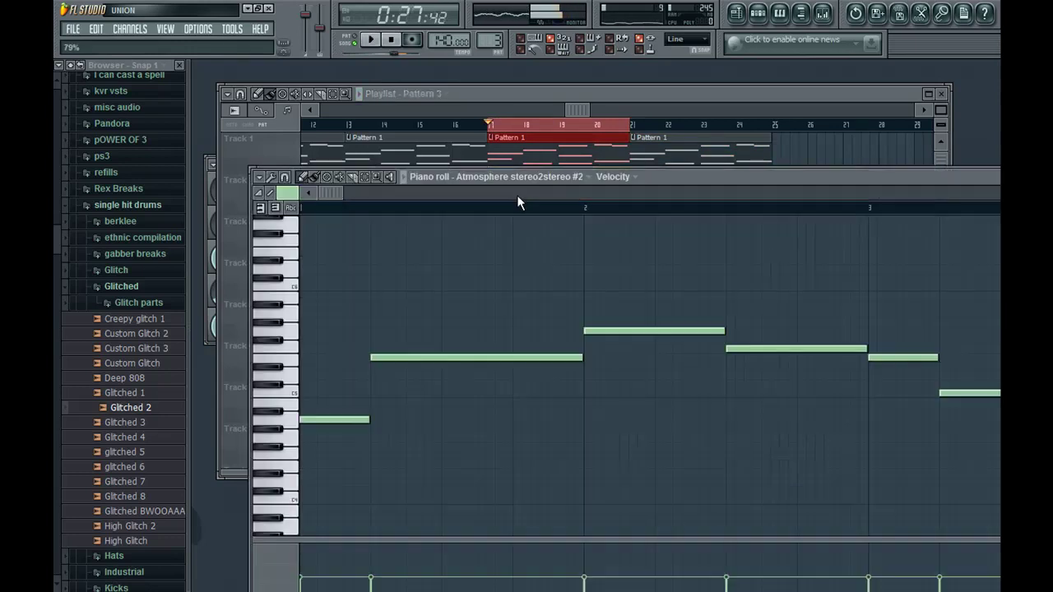
{"action": "left_click", "coordinate": [279, 313]}
{"action": "key", "text": "space"}
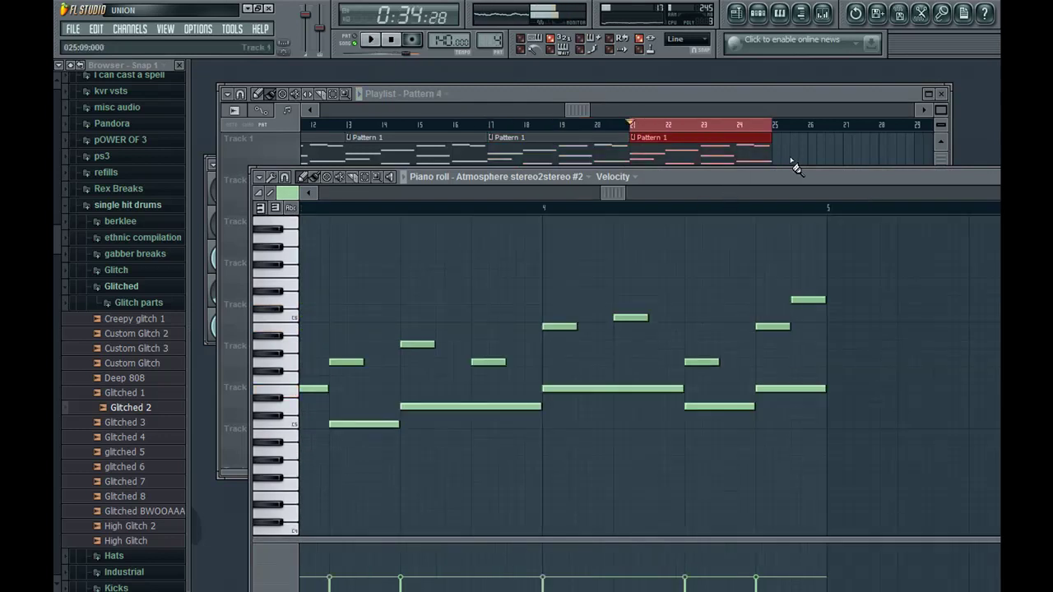
{"action": "key", "text": "space"}
{"action": "key", "text": "F5"}
{"action": "left_click", "coordinate": [719, 125]}
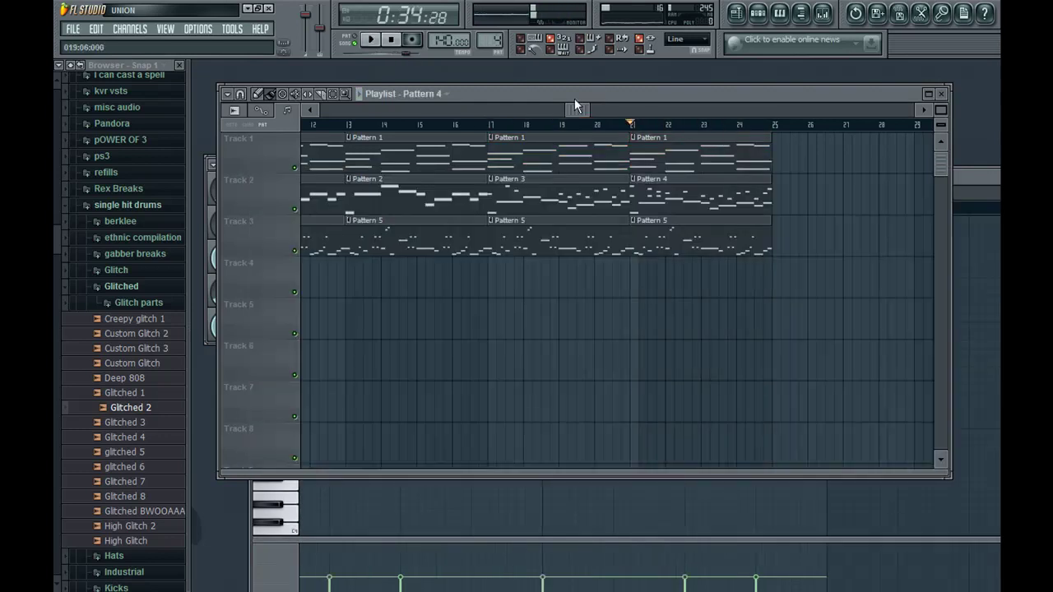
{"action": "left_click_drag", "start_coordinate": [569, 110], "coordinate": [530, 121]}
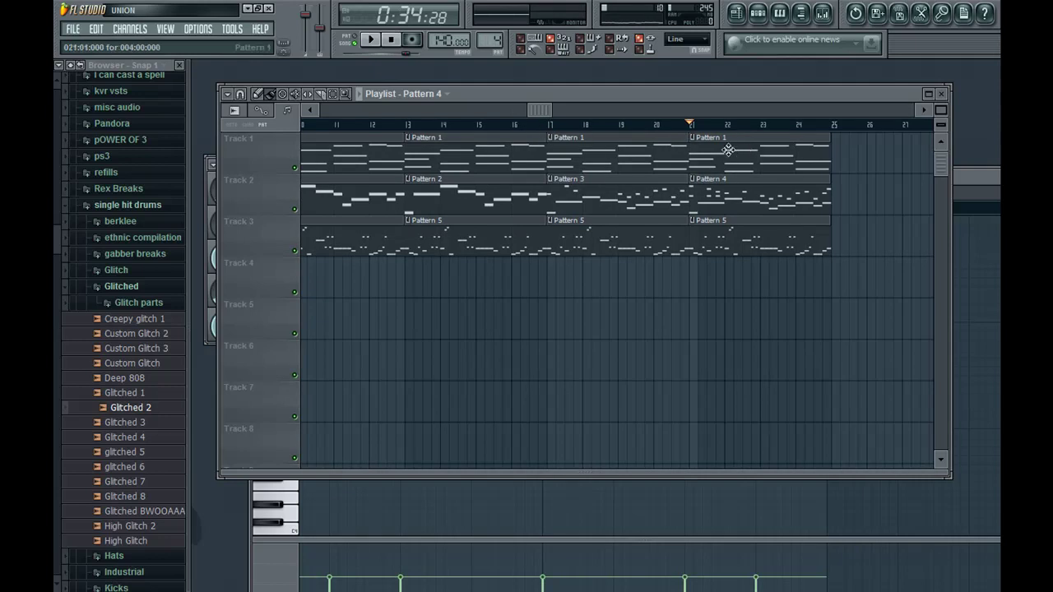
{"action": "left_click_drag", "start_coordinate": [543, 118], "coordinate": [628, 128]}
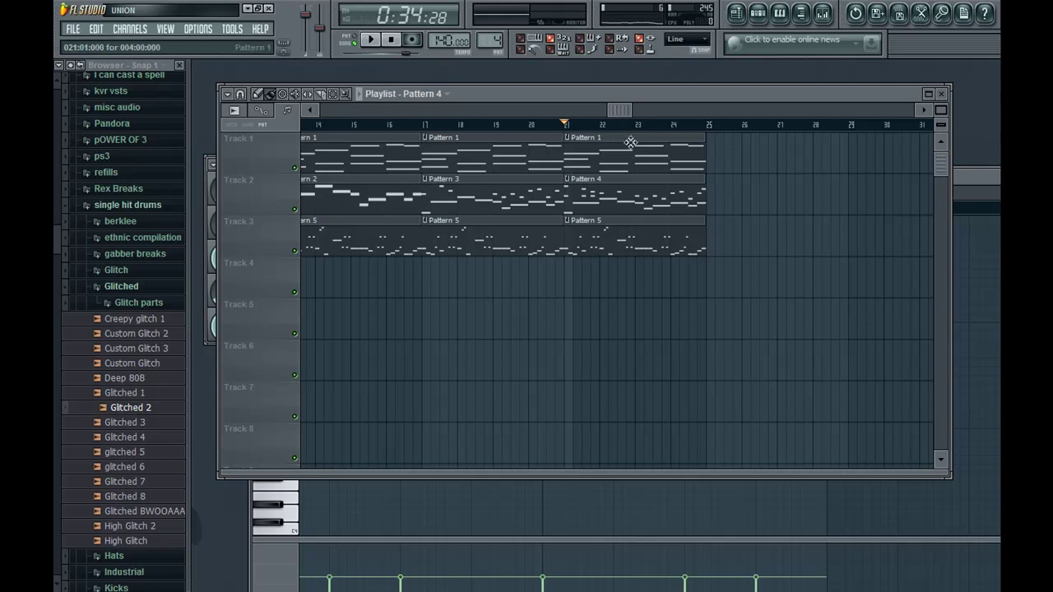
{"action": "scroll", "coordinate": [631, 123], "scroll_direction": "left", "scroll_amount": 8}
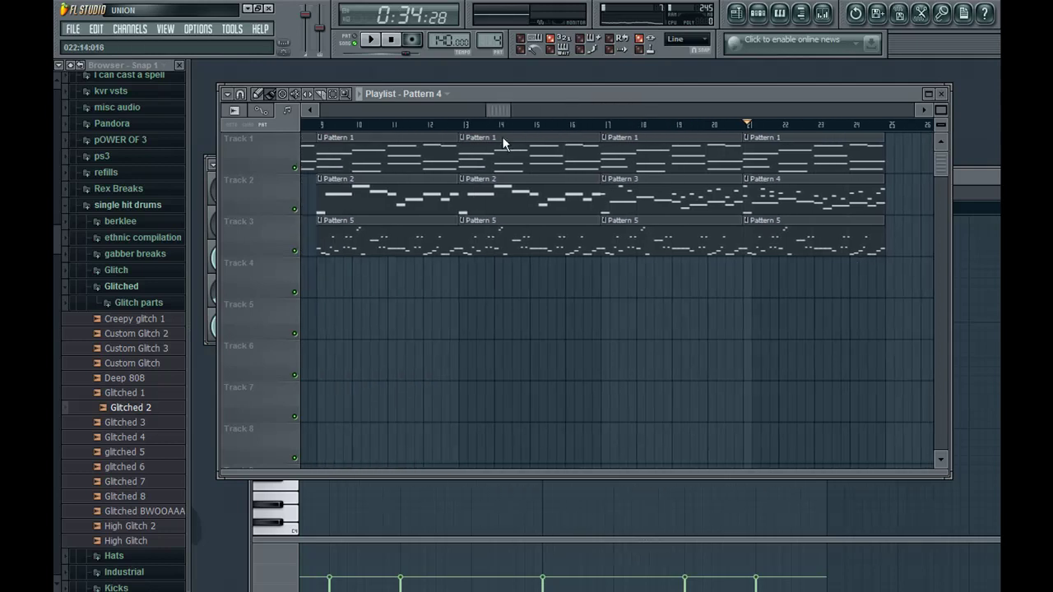
{"action": "left_click", "coordinate": [405, 125]}
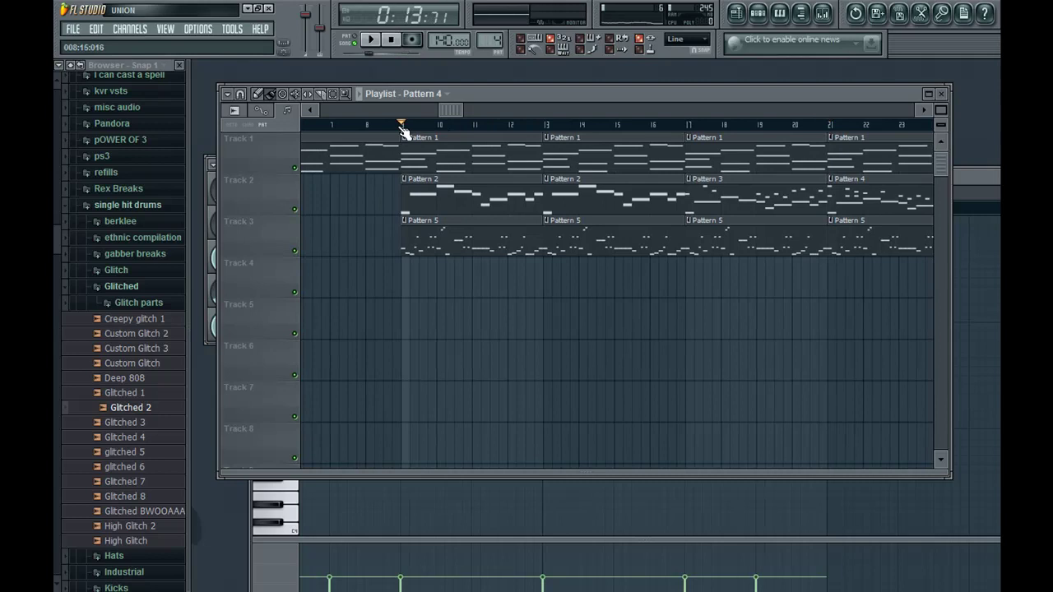
{"action": "left_click_drag", "start_coordinate": [453, 113], "coordinate": [457, 159]}
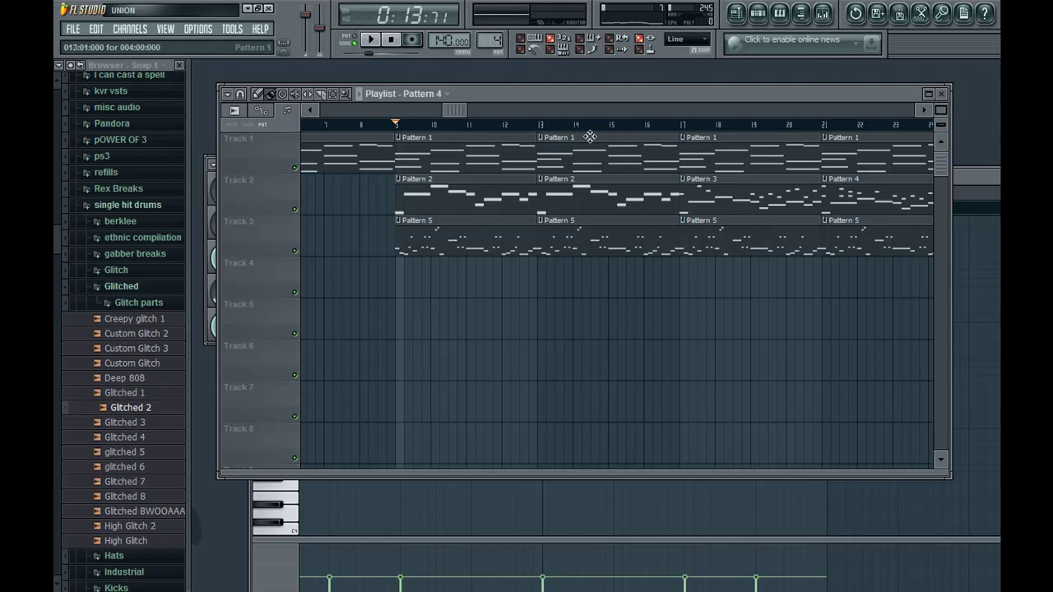
{"action": "left_click_drag", "start_coordinate": [451, 117], "coordinate": [491, 187]}
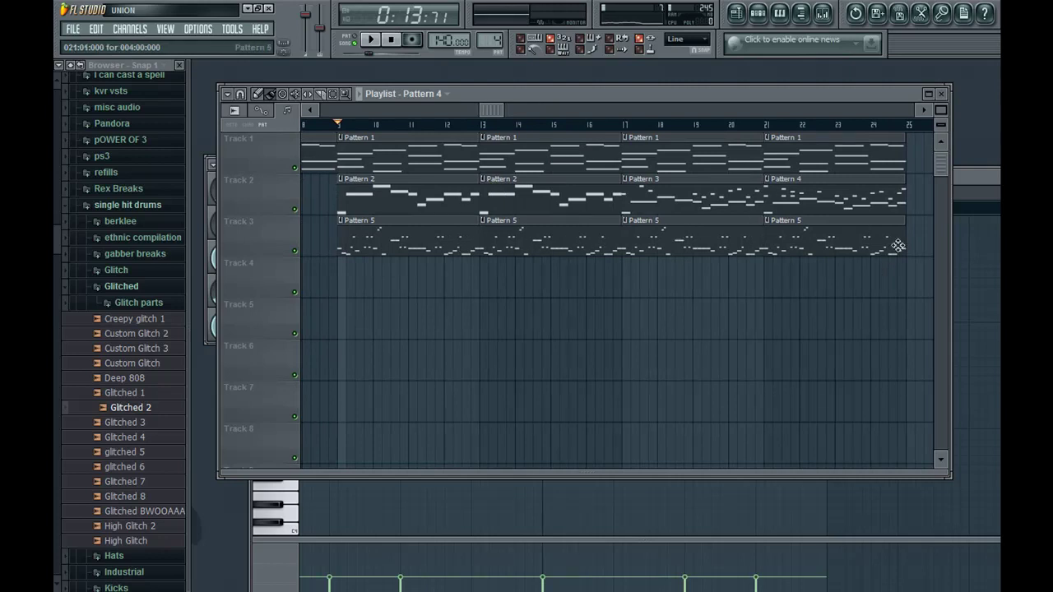
{"action": "left_click_drag", "start_coordinate": [489, 107], "coordinate": [563, 112]}
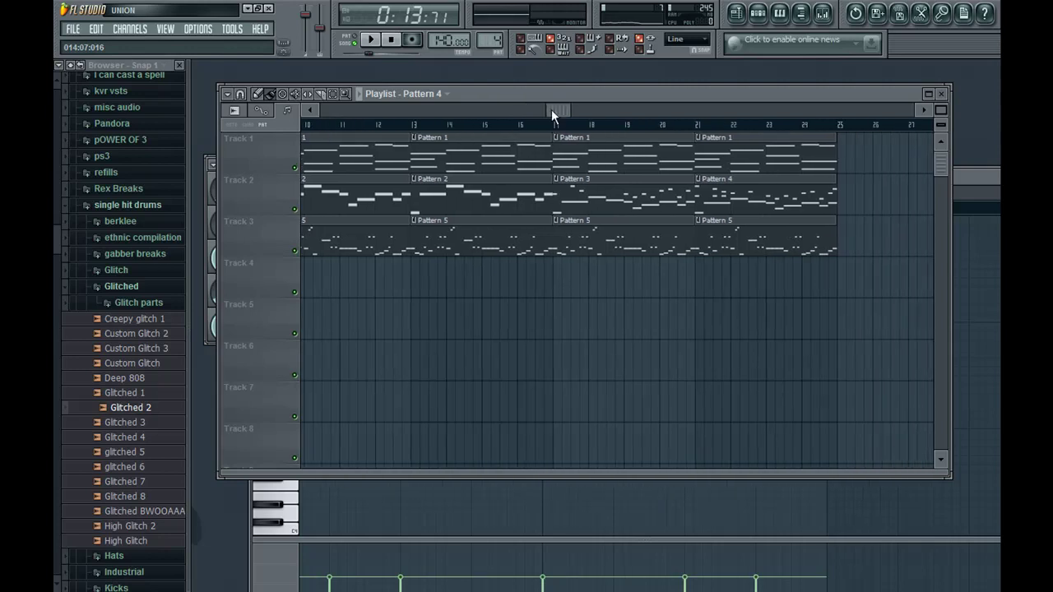
{"action": "left_click", "coordinate": [500, 125]}
{"action": "left_click_drag", "start_coordinate": [569, 109], "coordinate": [668, 164]}
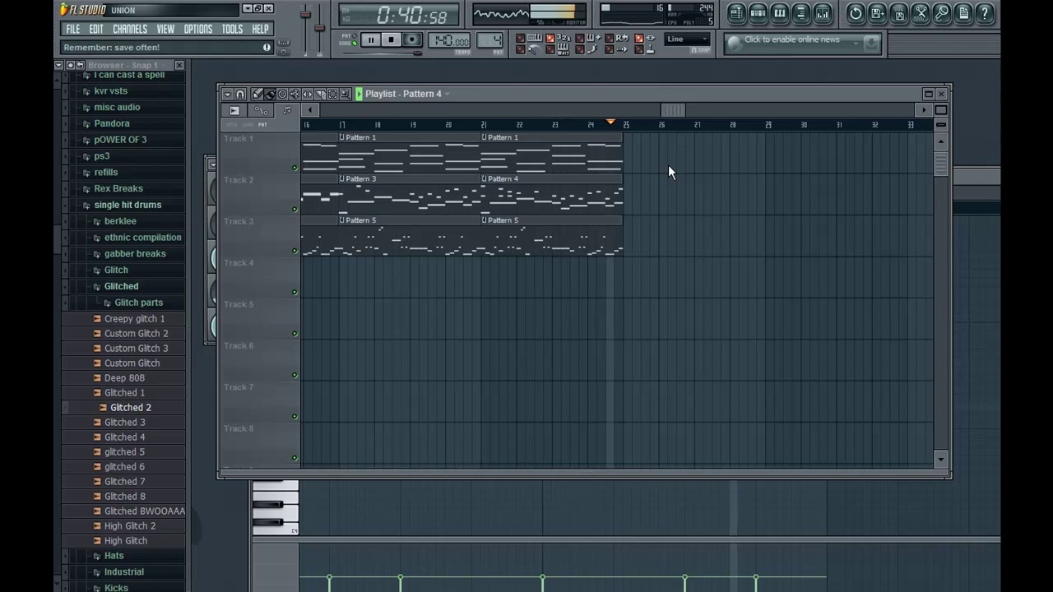
- Duplicate the six clips at bars 17–25 to bars 25–33 with Ctrl+B
{"action": "key", "text": "space"}
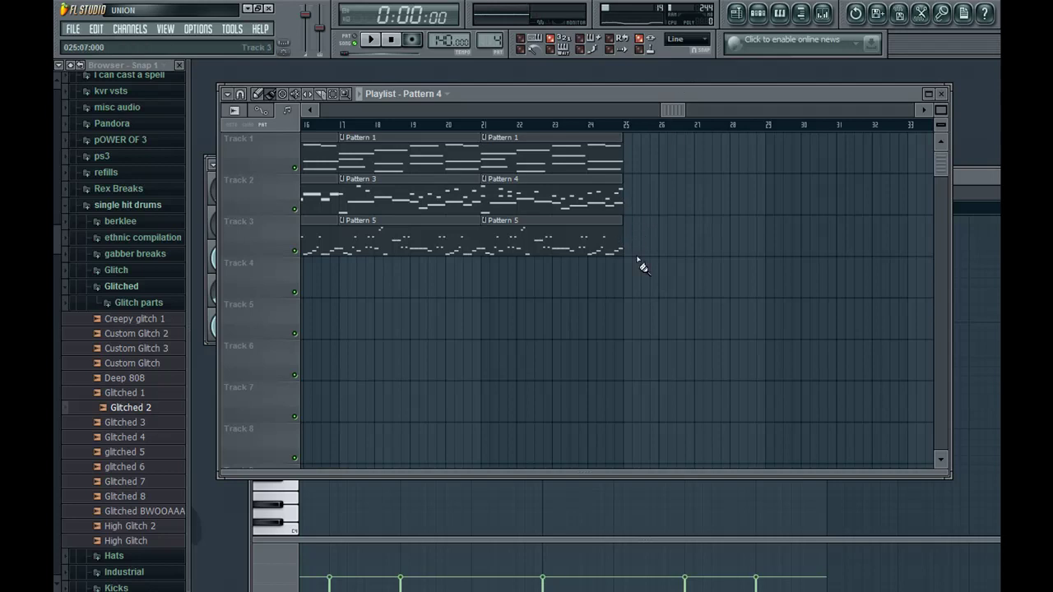
{"action": "left_click_drag", "start_coordinate": [640, 263], "coordinate": [679, 149]}
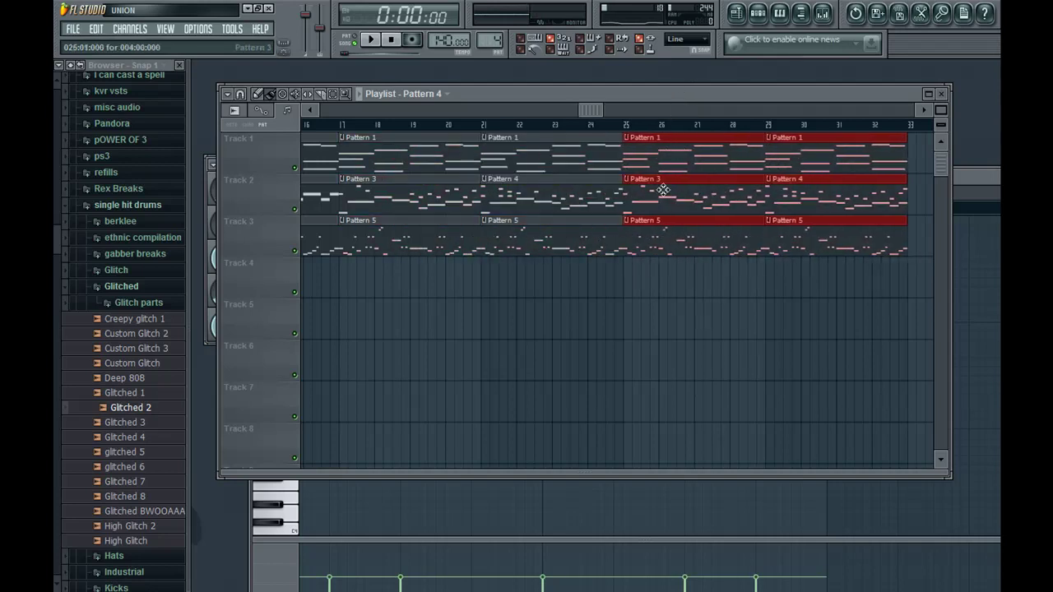
{"action": "left_click", "coordinate": [650, 331]}
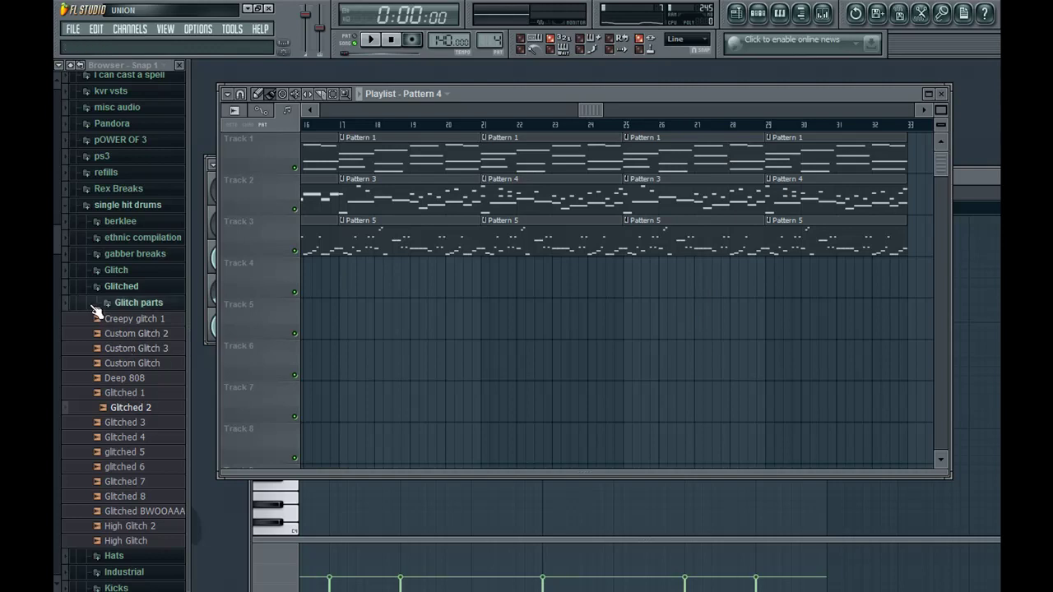
- Collapse the Glitch parts, Glitched and single hit drums folders in the browser
{"action": "left_click", "coordinate": [144, 302]}
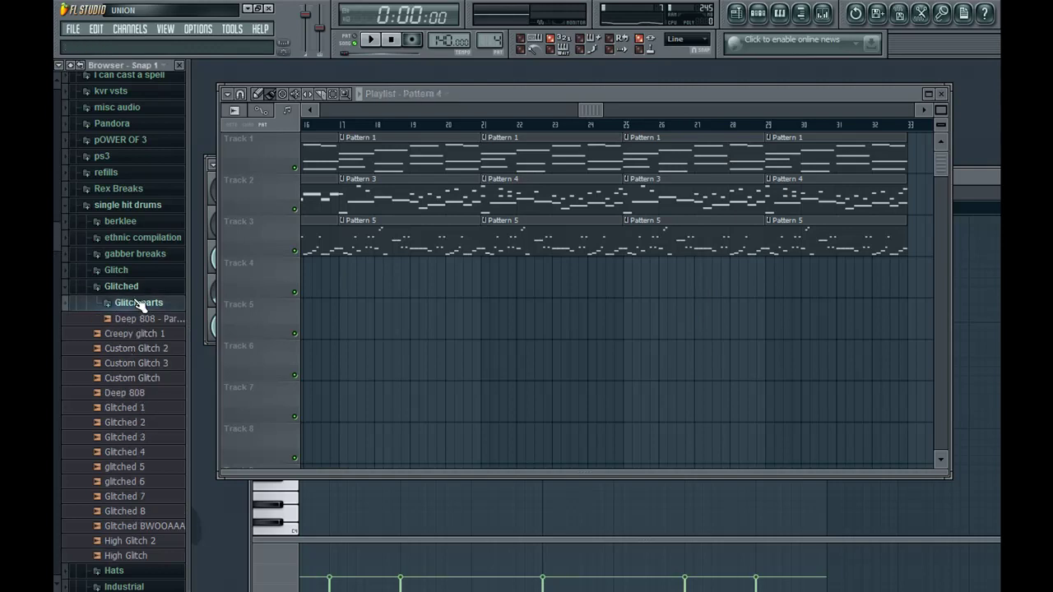
{"action": "left_click", "coordinate": [138, 301]}
{"action": "left_click", "coordinate": [130, 289]}
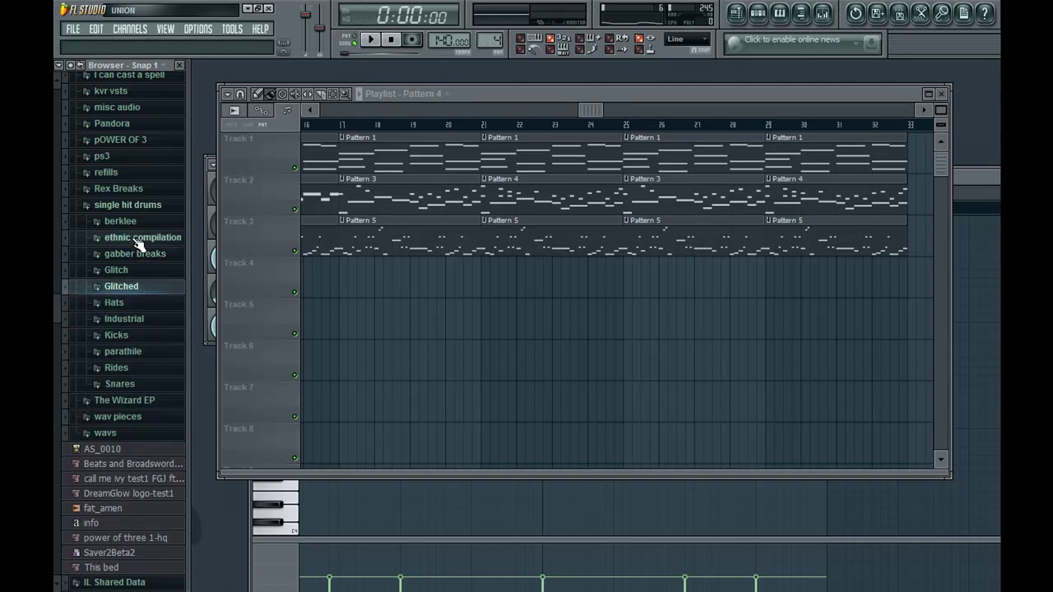
{"action": "left_click", "coordinate": [140, 209]}
{"action": "left_click", "coordinate": [130, 206]}
{"action": "left_click", "coordinate": [130, 207]}
{"action": "left_click", "coordinate": [130, 209]}
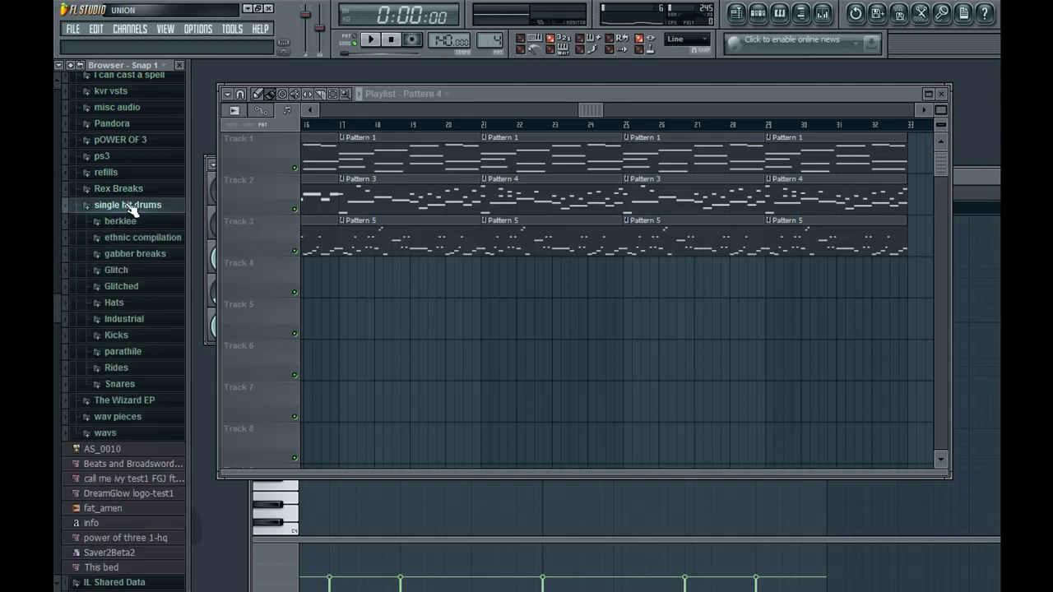
{"action": "left_click", "coordinate": [130, 207]}
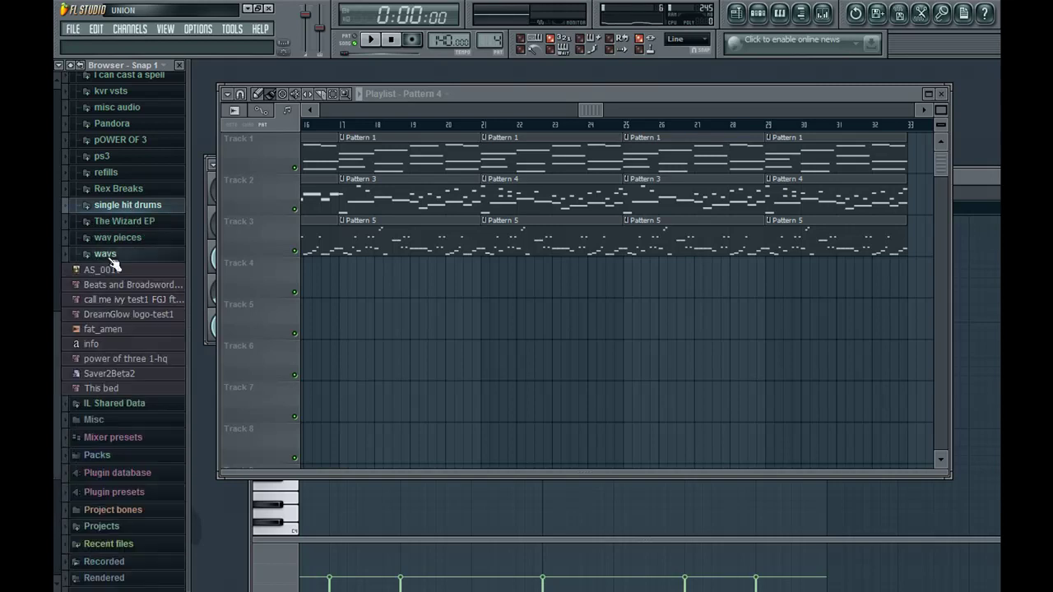